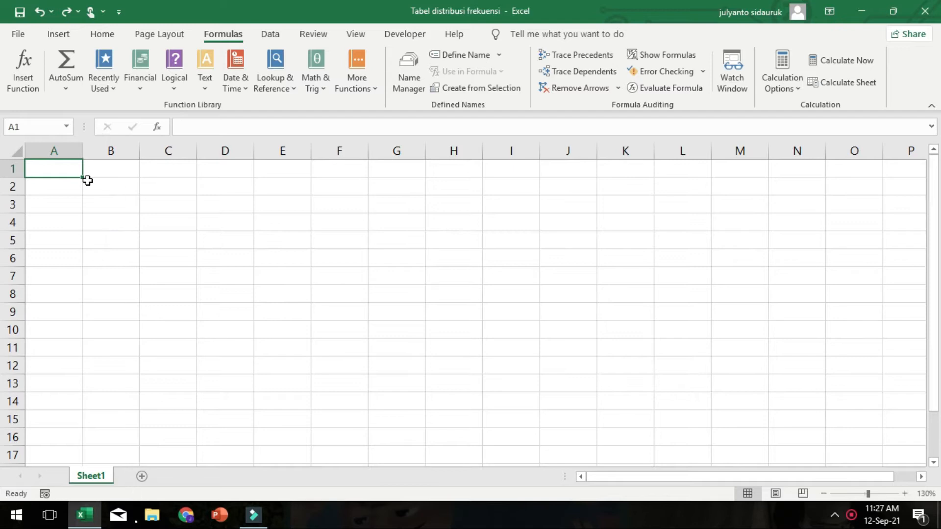
- Enter a formula in A1 that generates a random integer between 50 and 97 with RANDBETWEEN
text(=)
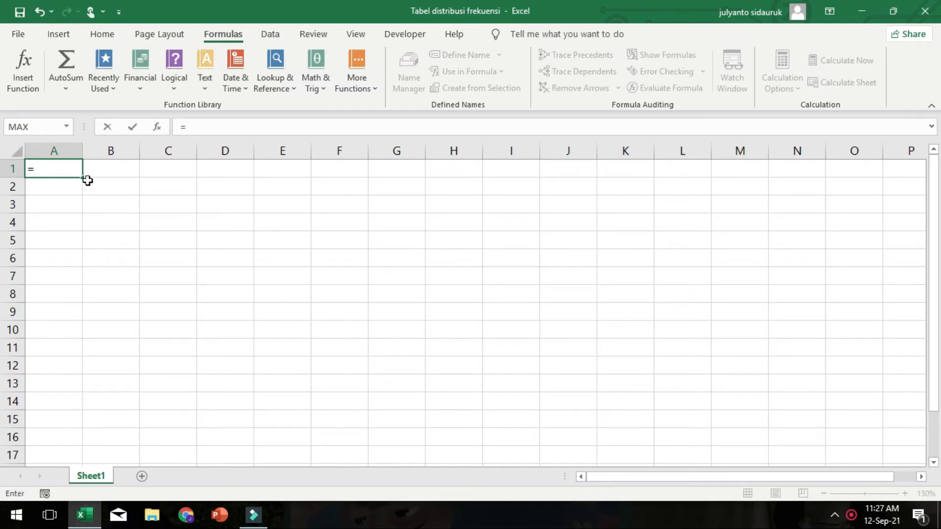
text(rand)
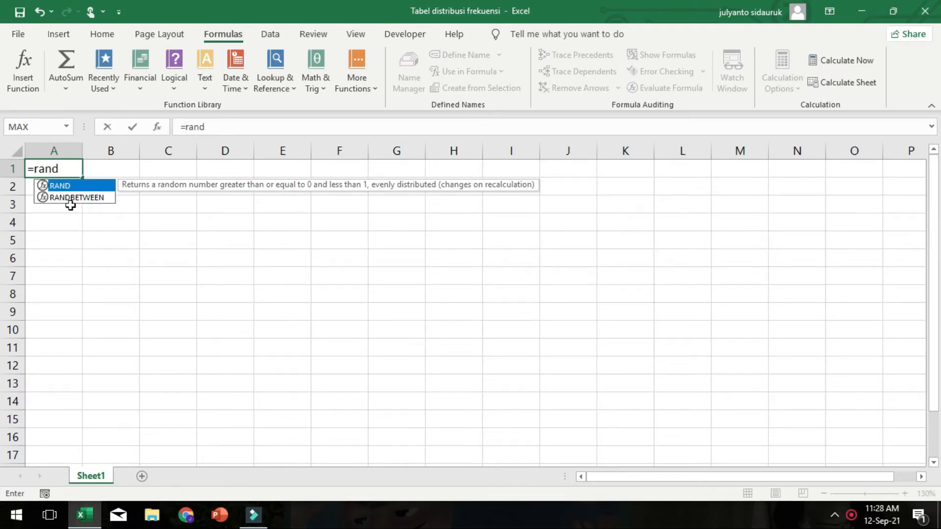
double_click(63, 198)
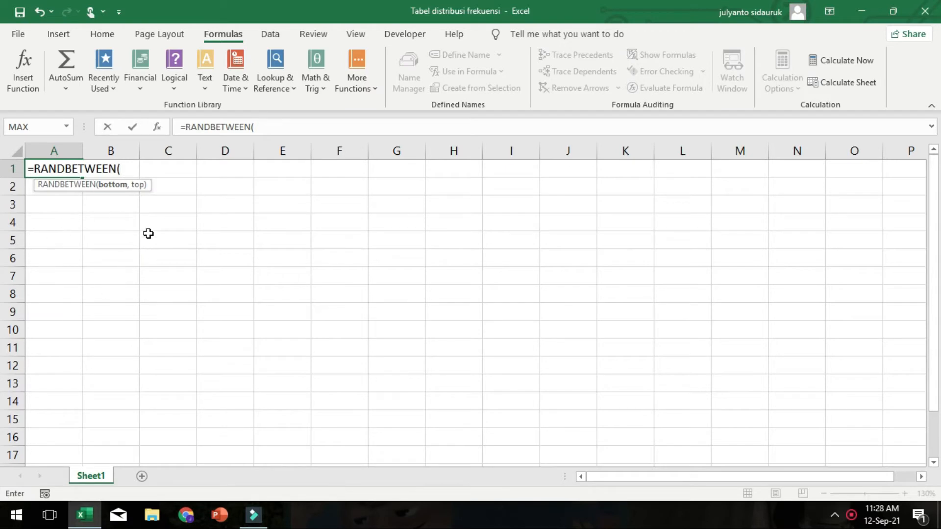
text(50,97)
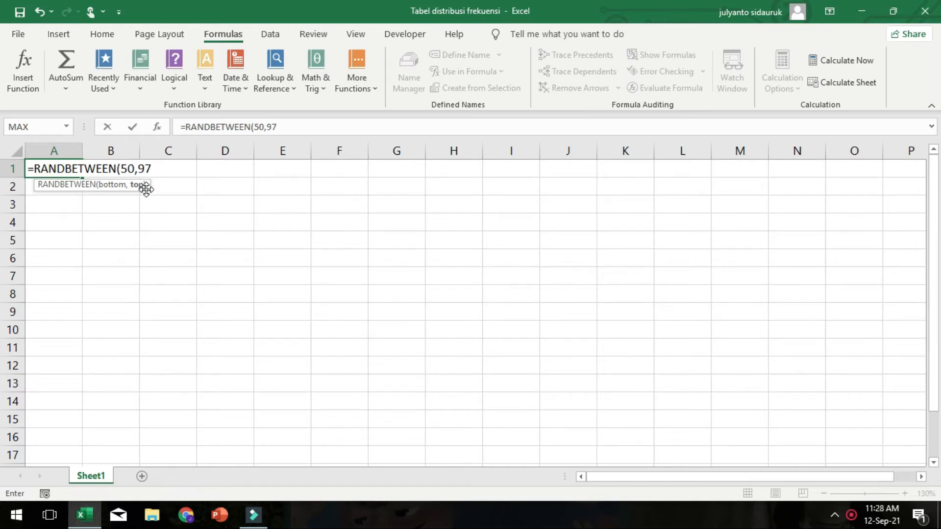
key(Return)
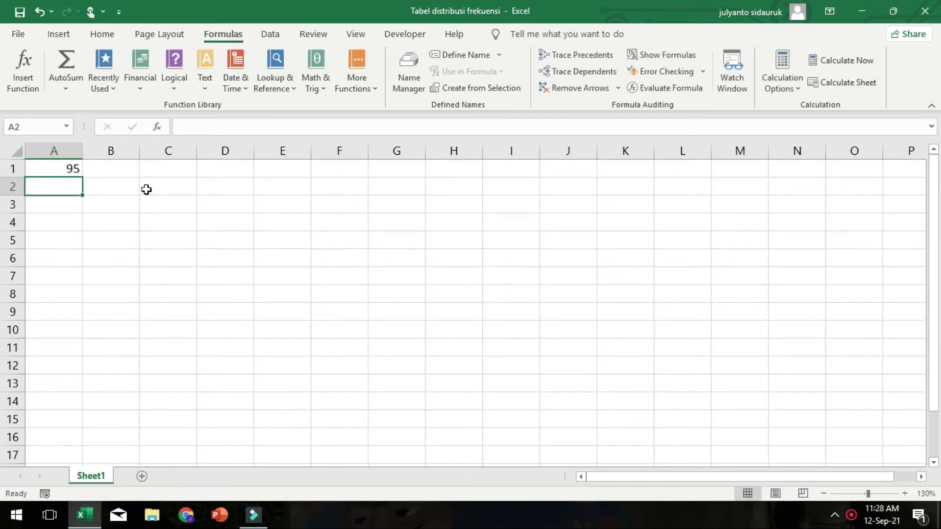
- Fill the random-number formula from A1 across the range A1:J8 and set workbook calculation to Manual
click(73, 171)
drag(82, 179, 589, 297)
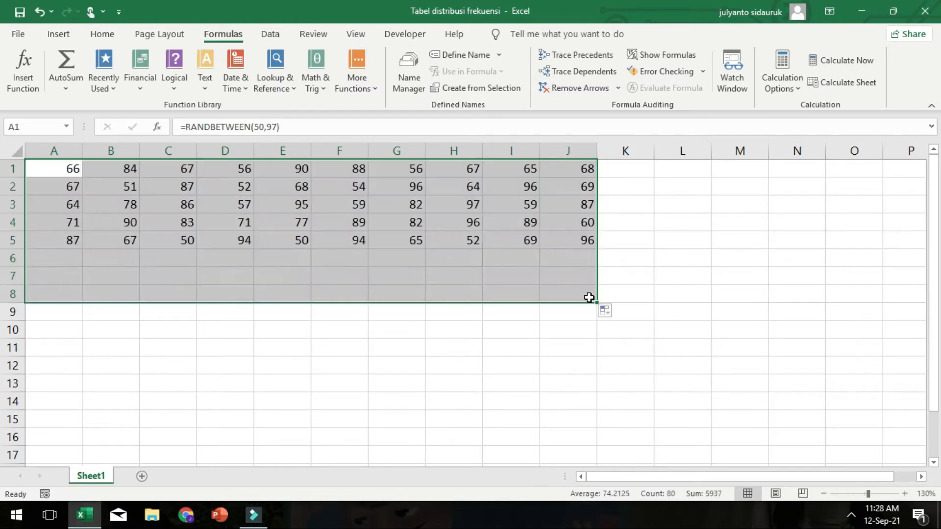
click(784, 71)
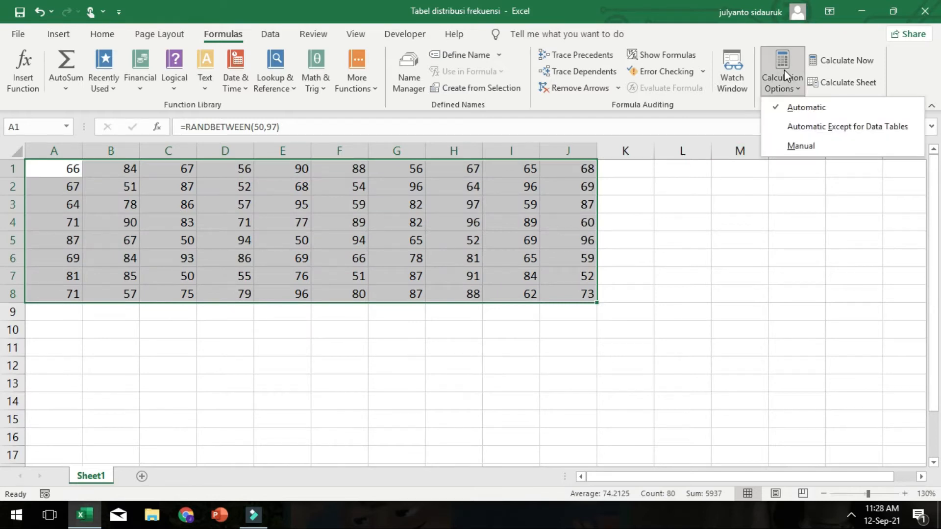
click(782, 145)
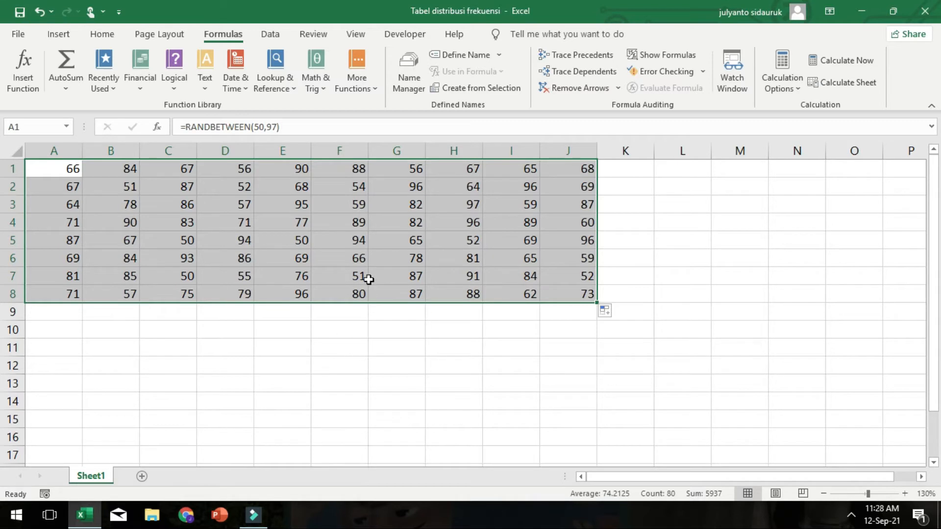
- Label F10 "minimum" and compute the smallest value of A1:J8 in G10 with the MIN function
click(337, 327)
double_click(338, 328)
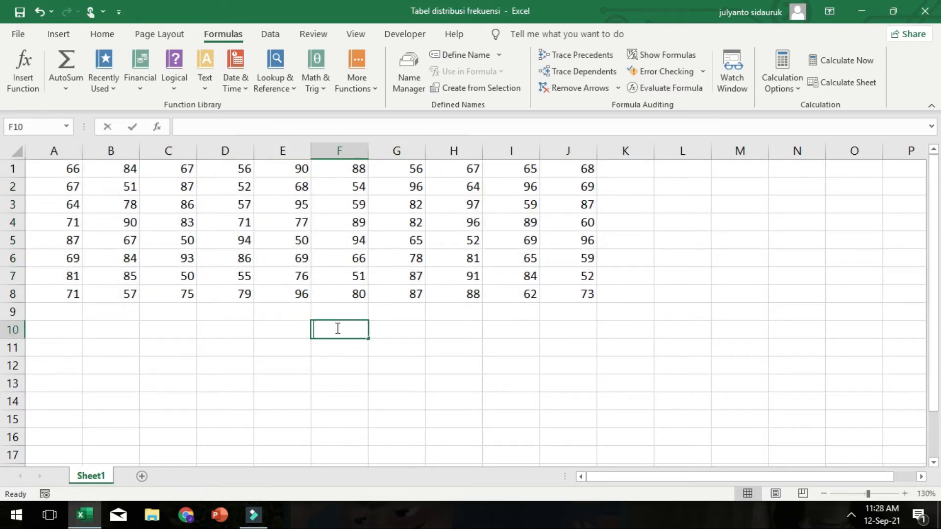
text(minimum)
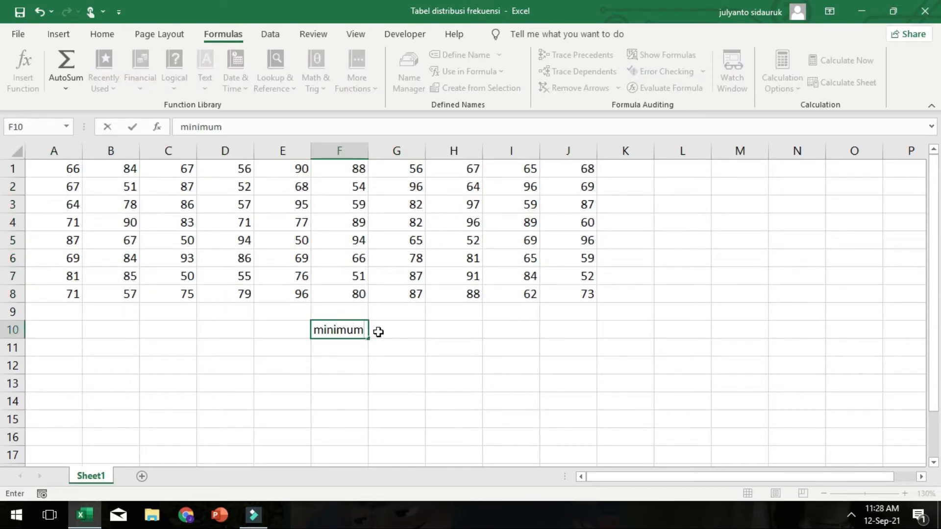
click(378, 331)
text(=)
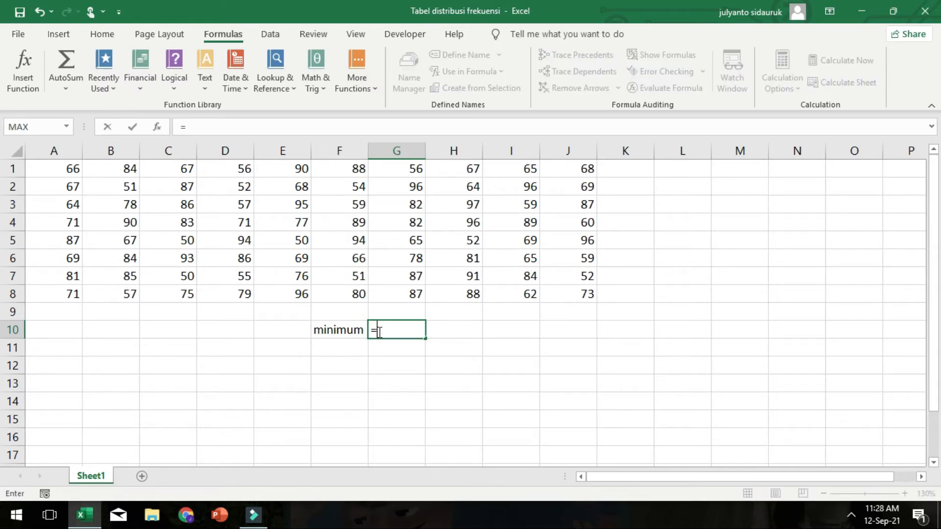
text(min)
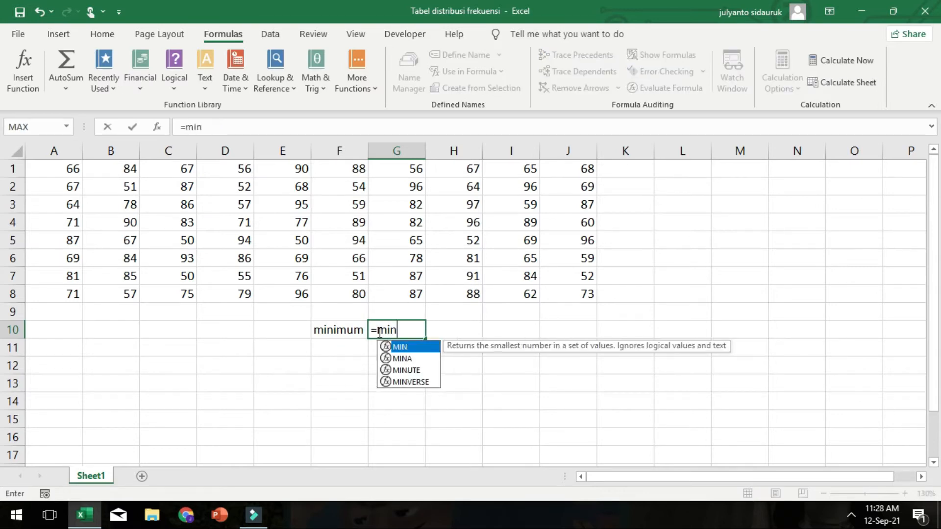
text(()
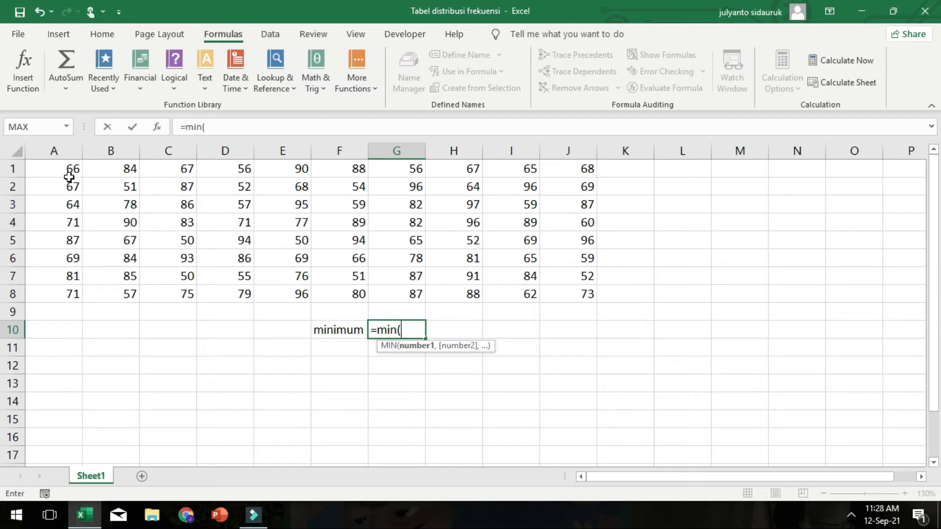
drag(52, 167, 550, 291)
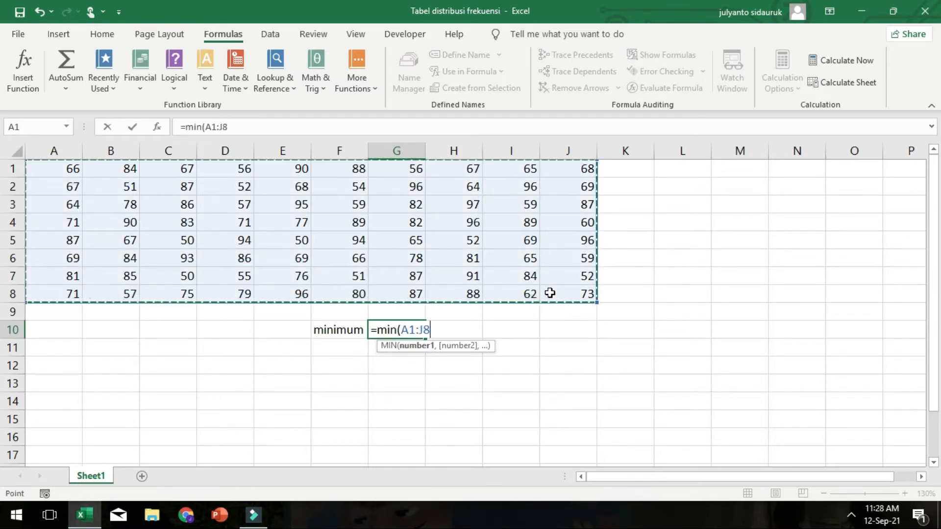
key(Return)
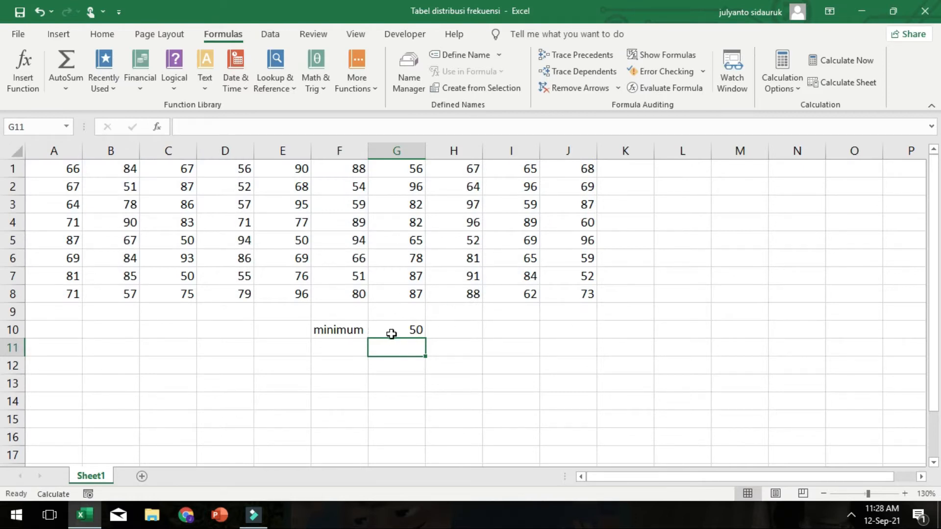
- Add a "maksimum" row in F11:G11 using the MAX of A1:J8, and autofit column F to its label
click(341, 342)
text(maksimum)
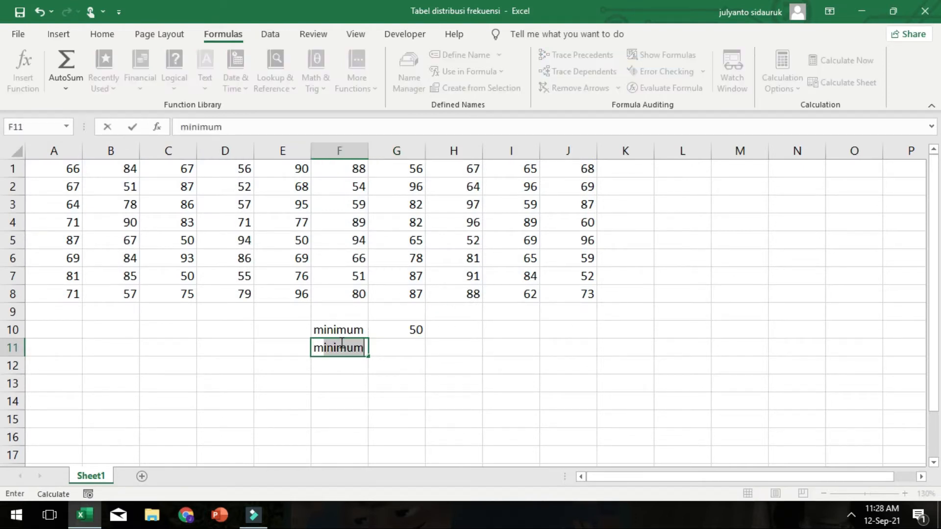
key(Return)
click(375, 351)
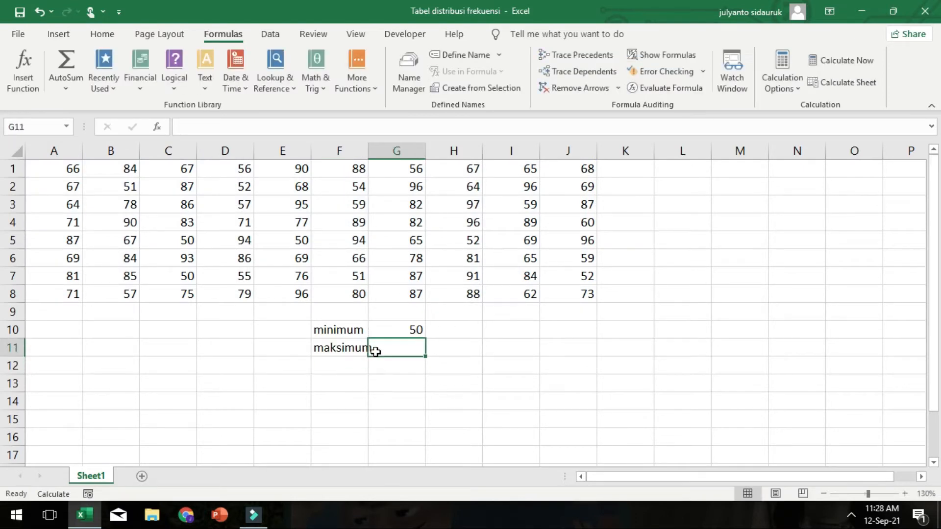
text(=)
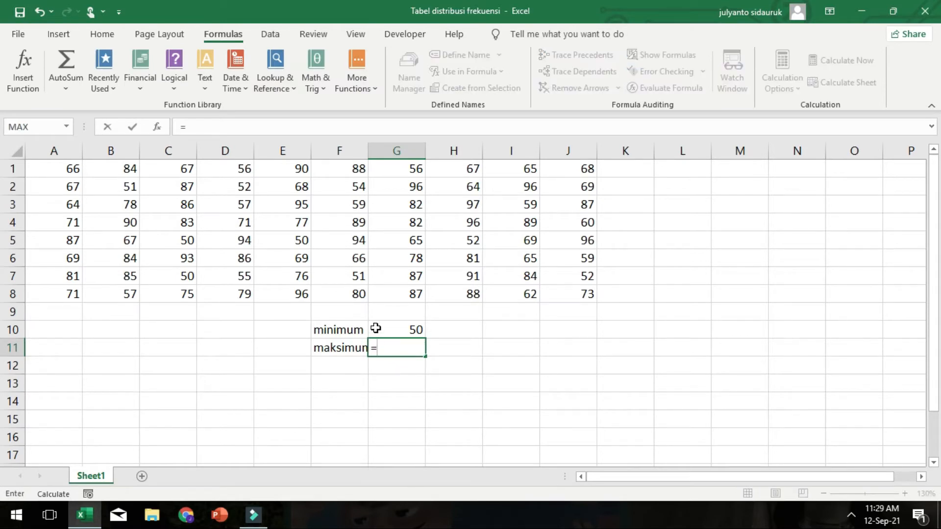
text(ma)
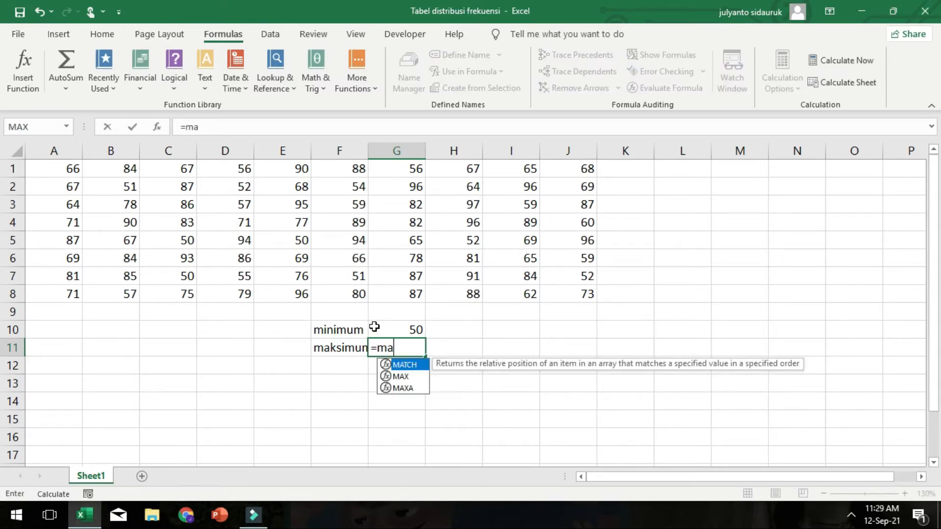
text(x()
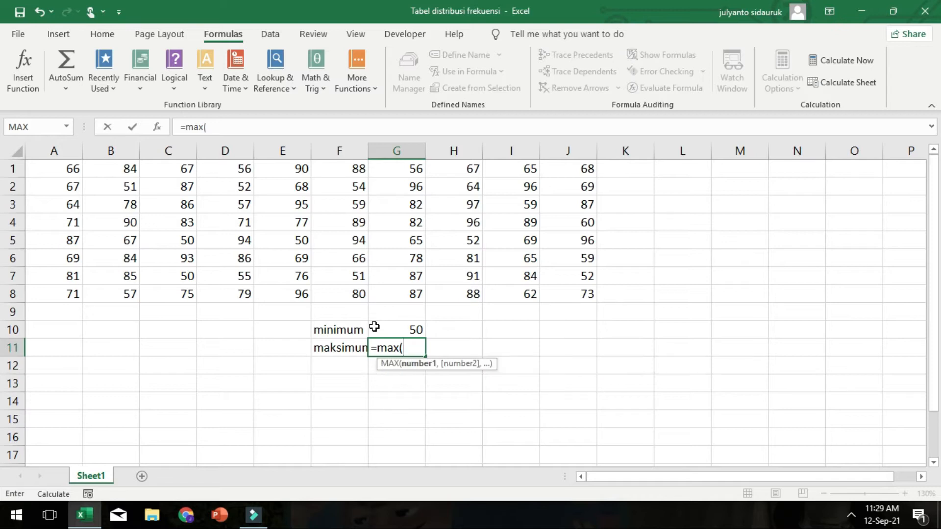
drag(49, 168, 562, 293)
key(Return)
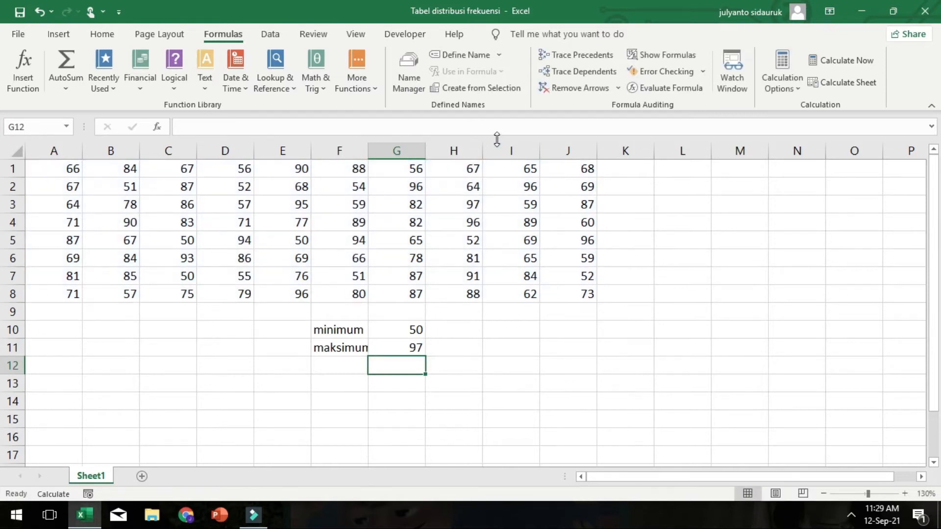
double_click(368, 152)
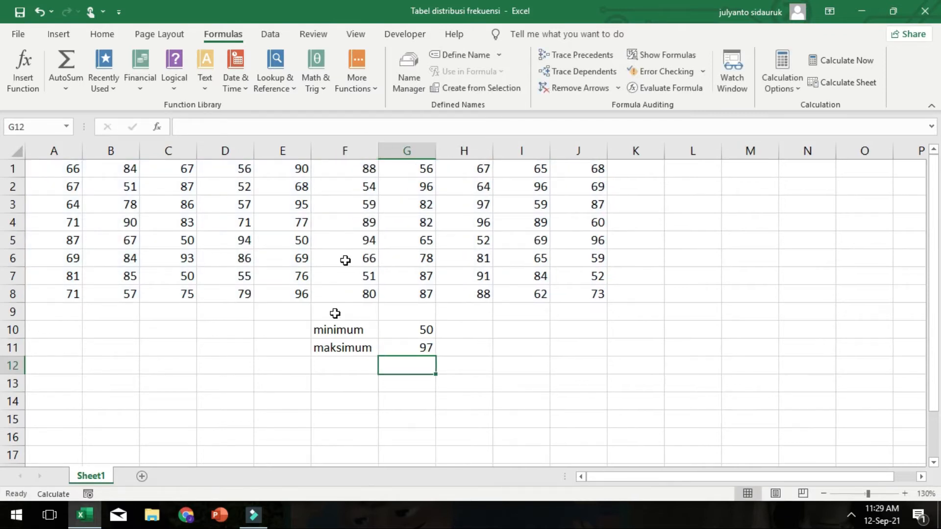
- Label F12 "range" and calculate it in G12 as the maximum minus the minimum, =G11-G10
click(331, 362)
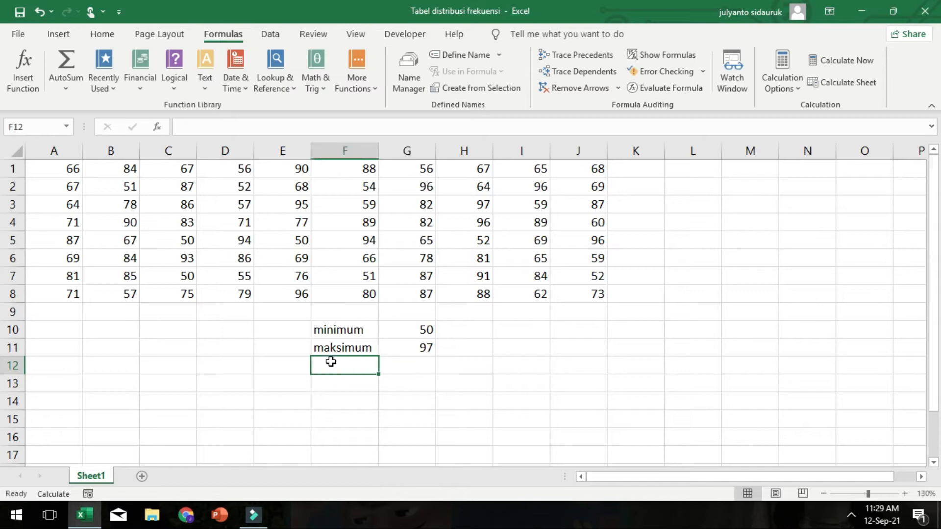
text(ra)
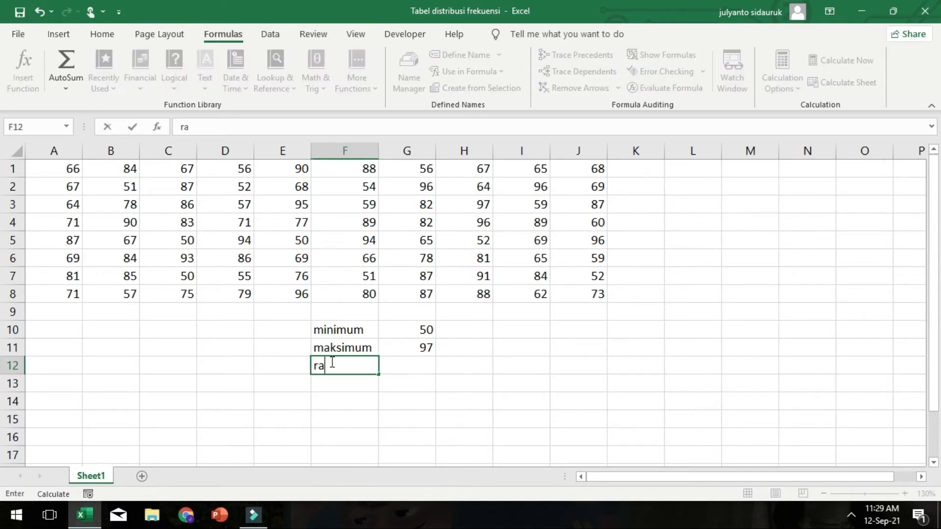
text(nge)
click(409, 366)
text(=)
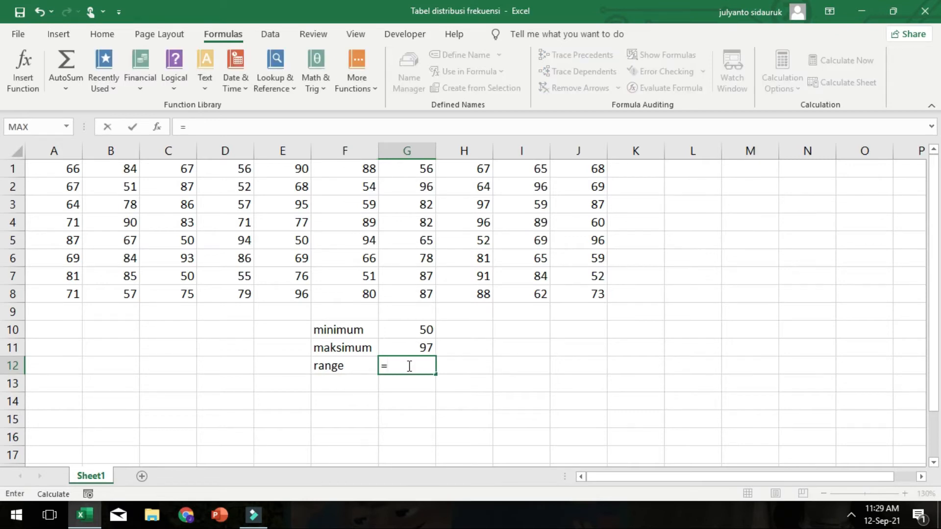
click(405, 351)
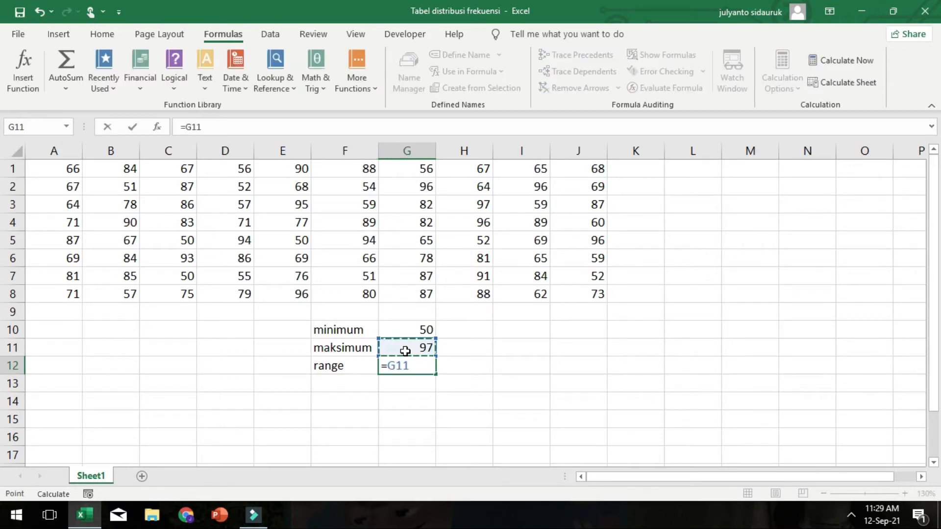
text(-)
click(397, 330)
key(Return)
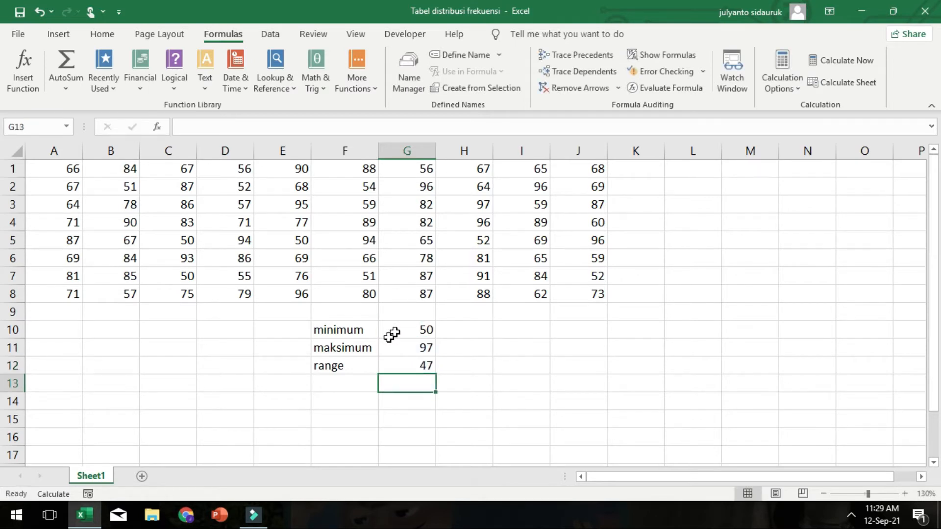
- Label F13 "banyak kelas k" and autofit column F to the longer text
click(341, 383)
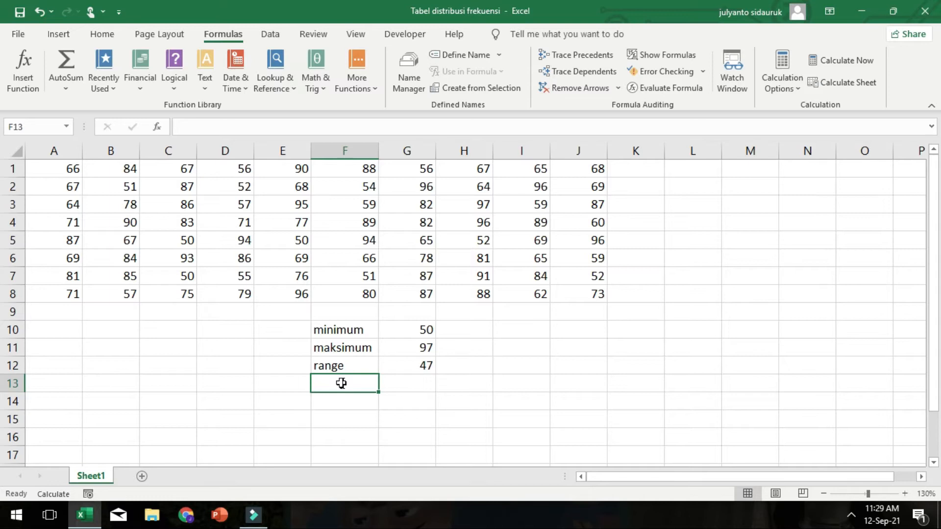
text(banyak)
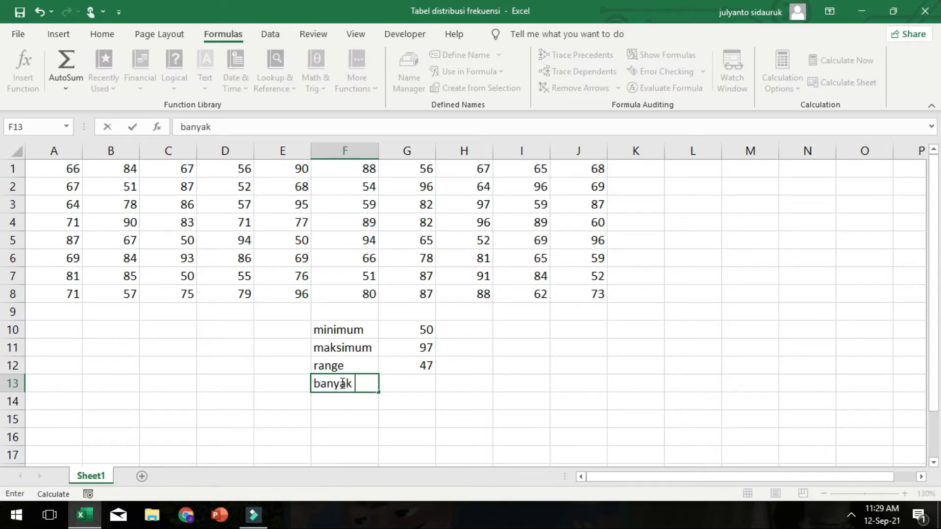
text( kelas k)
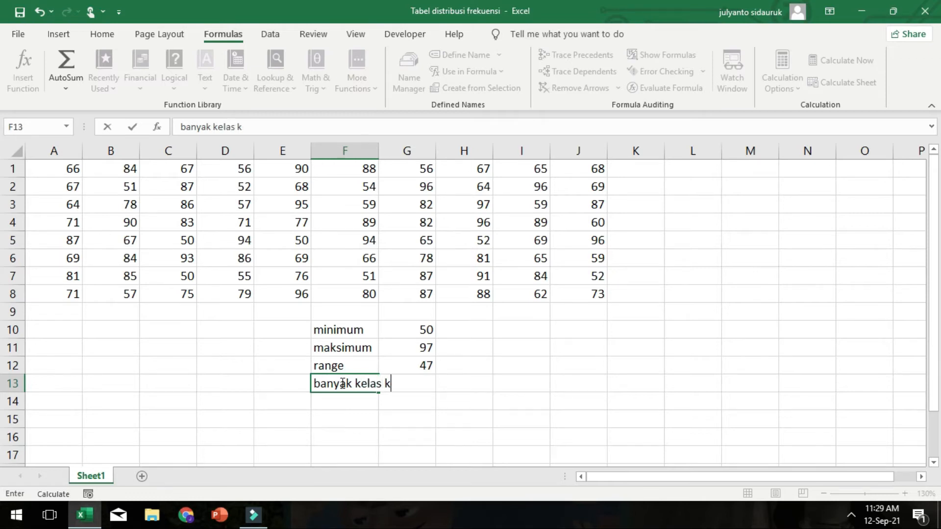
click(380, 148)
double_click(379, 148)
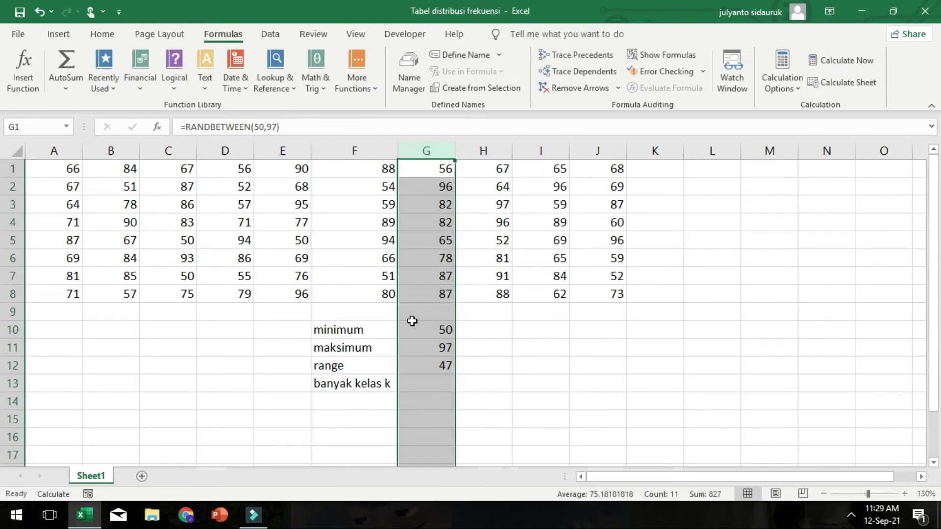
- Calculate the number of classes in G13 with the formula =1+3.3*LOG(80)
click(409, 387)
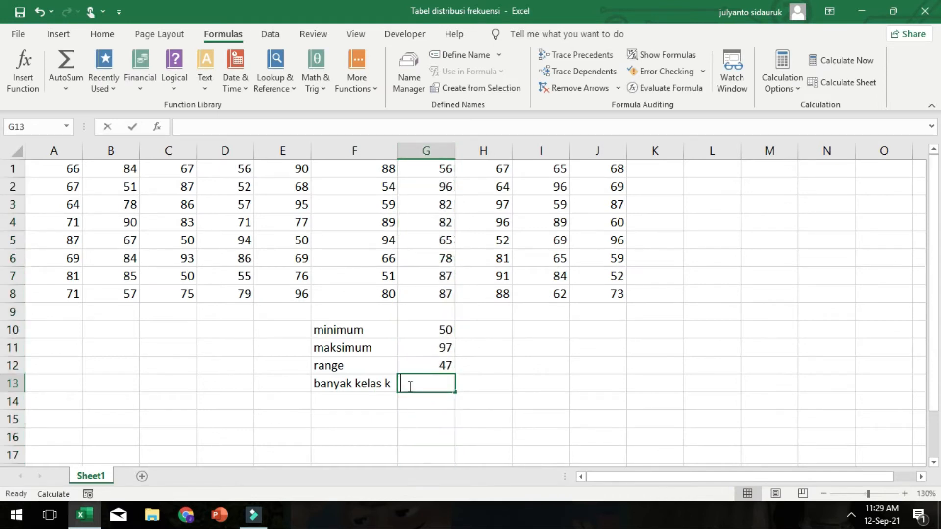
text(=1+)
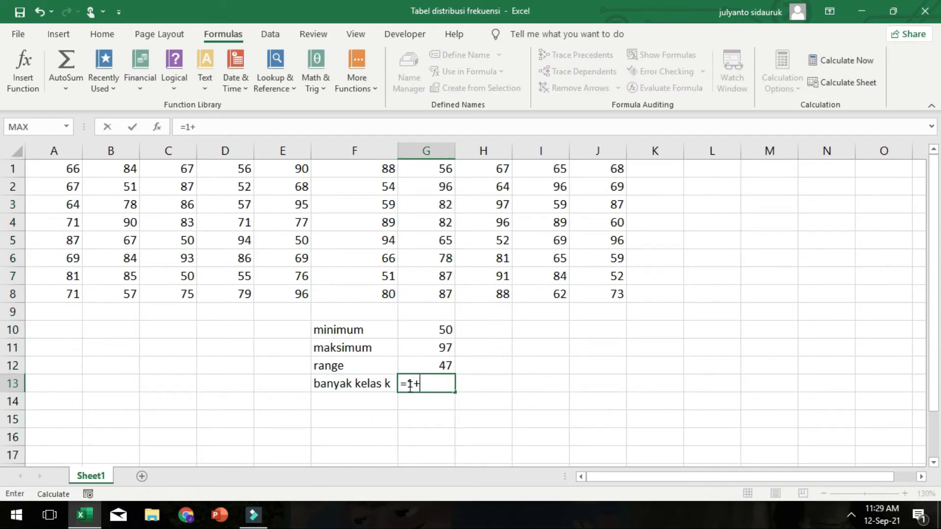
text(3.3*lo)
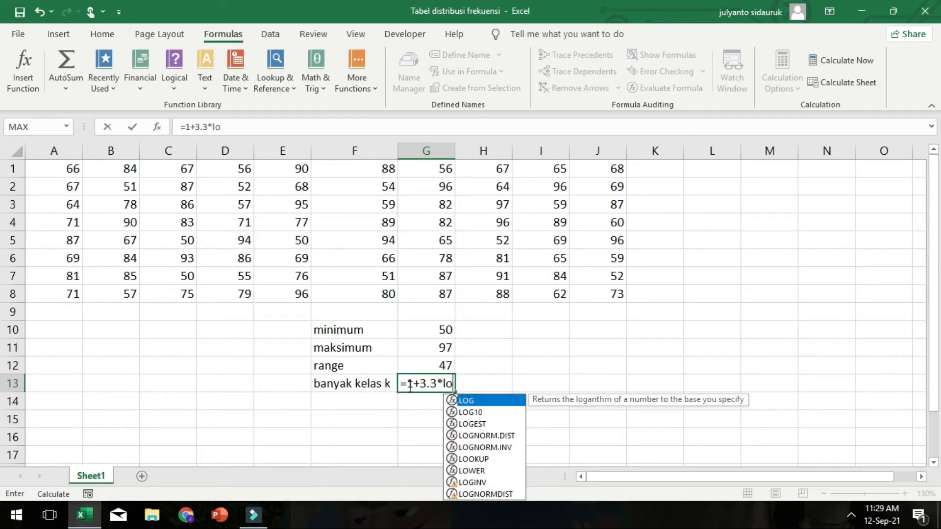
text(g()
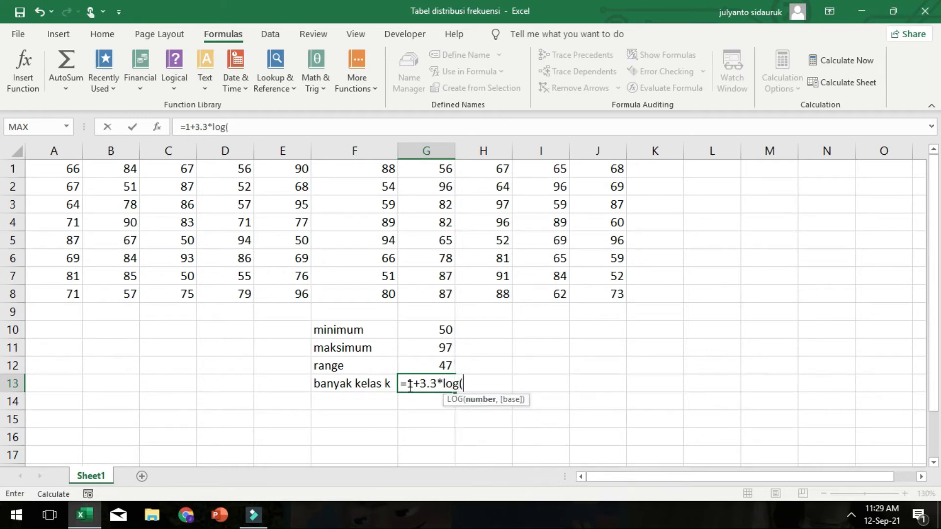
text(80)
key(Return)
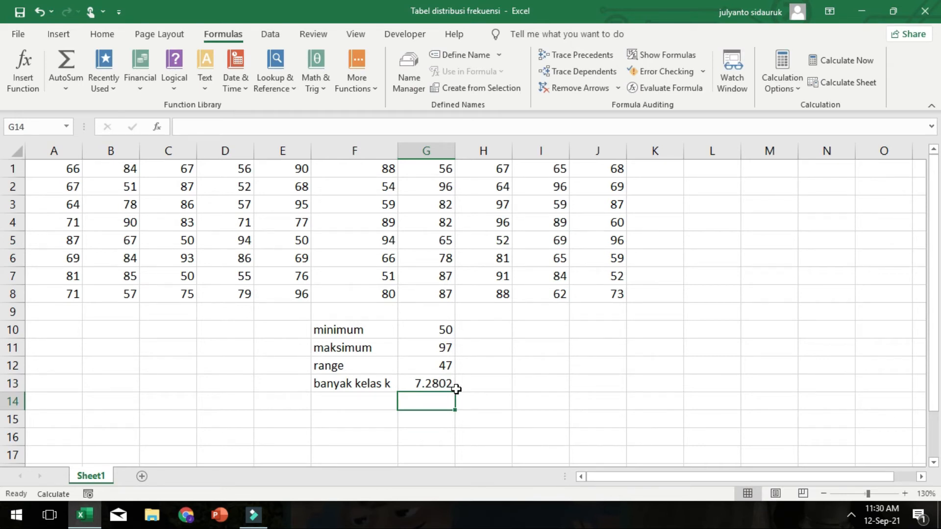
- Record the chosen number of classes beside the result, with "pilih" in I13 and 8 in J13
click(537, 383)
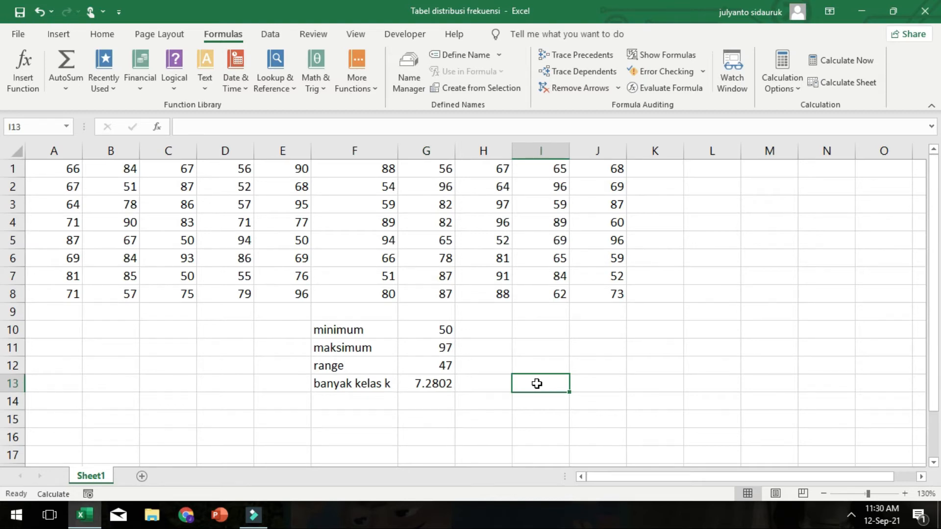
text(pilih)
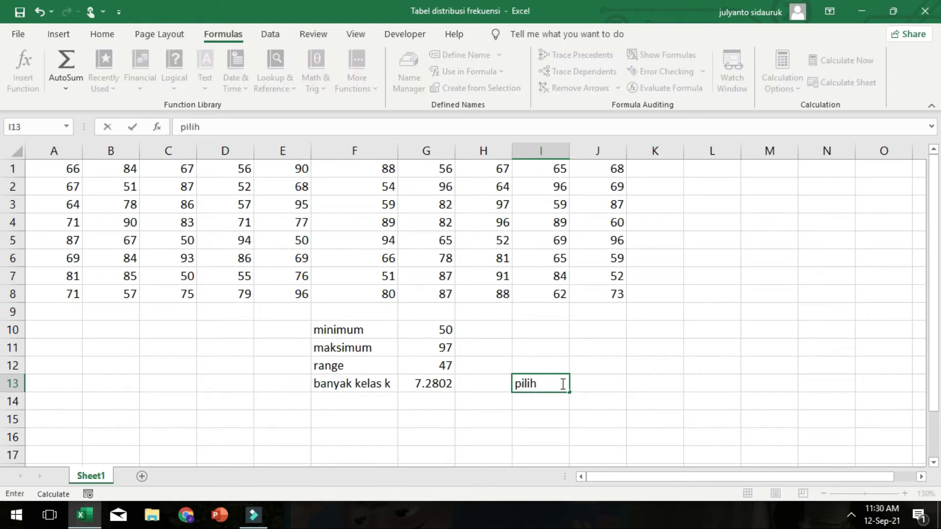
click(582, 384)
text(8)
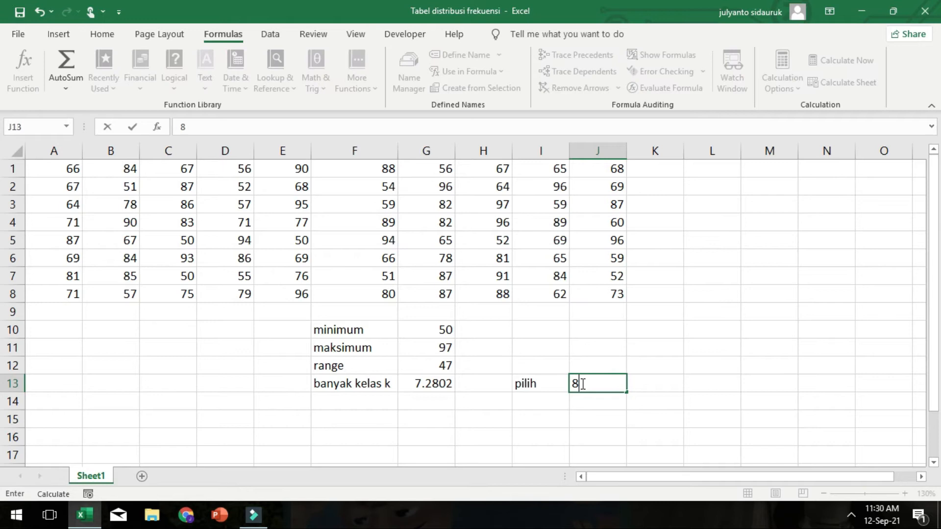
- Label F14 "panjang kelas p" and calculate the class width in G14 as range divided by chosen classes, =G12/J13
click(323, 403)
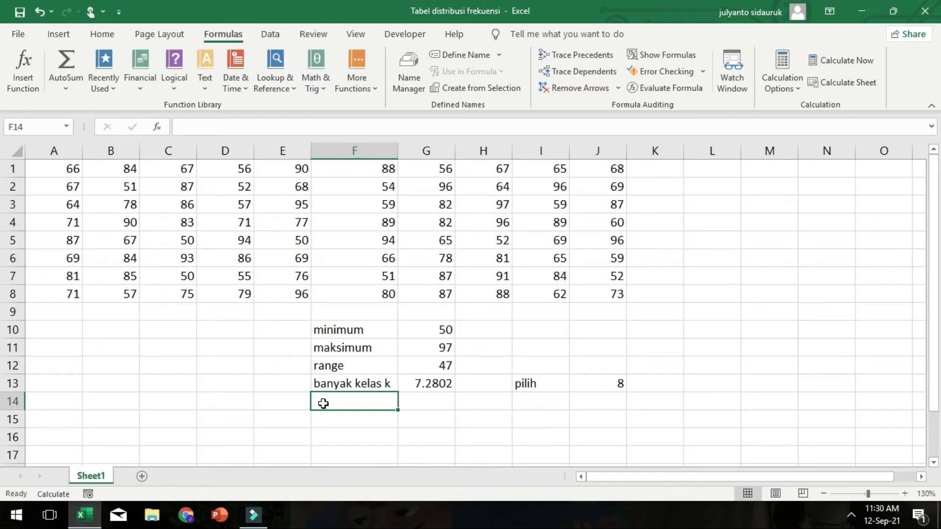
text(panjang kelas)
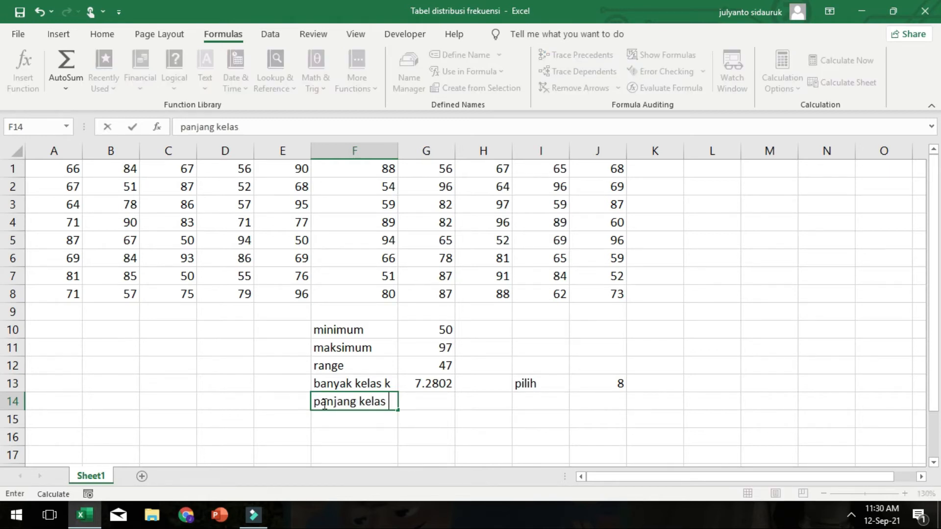
text( p)
click(418, 402)
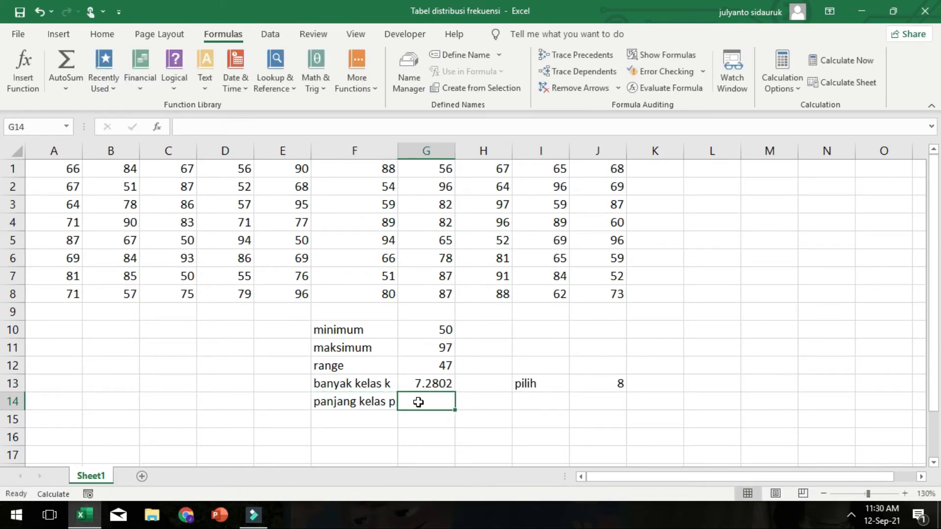
text(=)
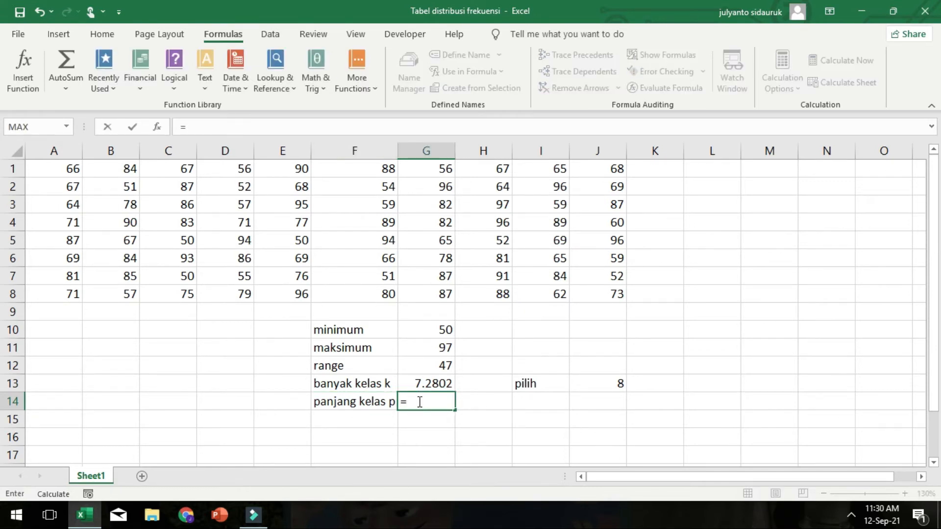
click(416, 365)
text(/)
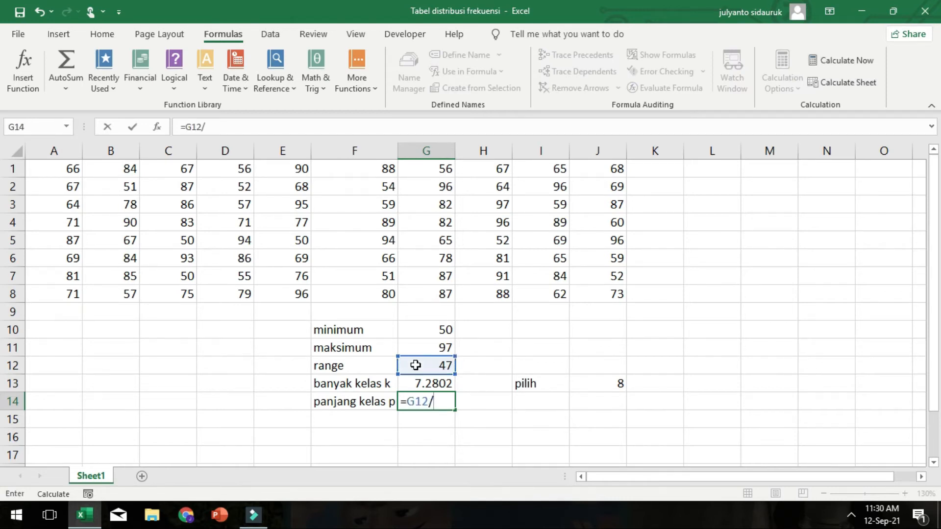
click(603, 387)
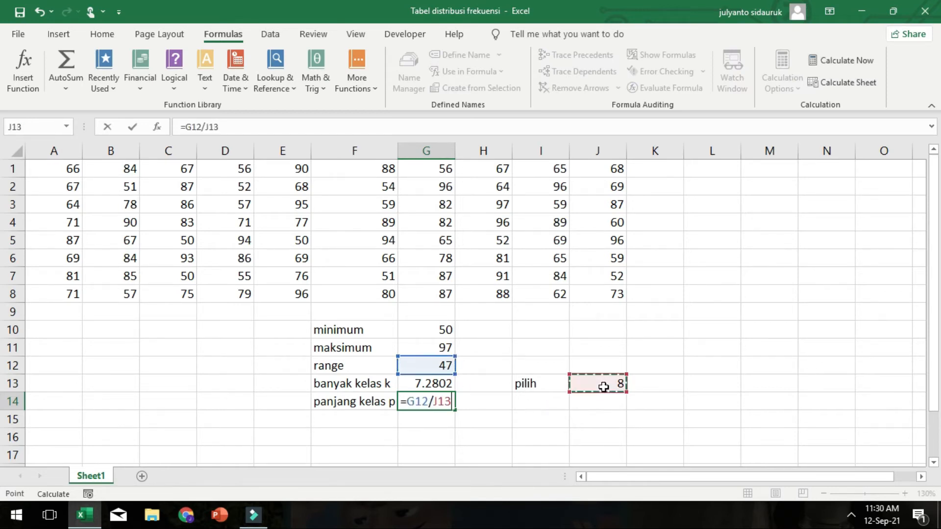
key(Return)
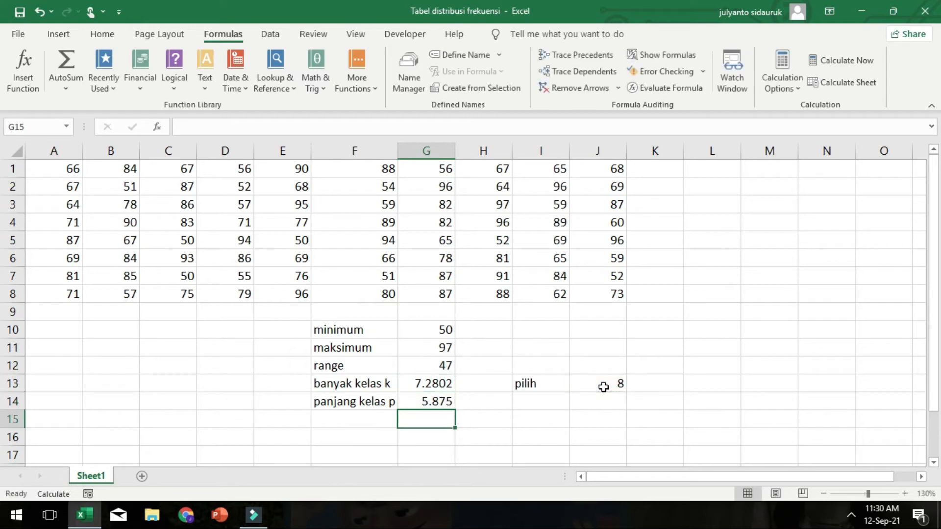
- Record the chosen class width beside the result, with "pilih" in I14 and 6 in J14
click(543, 395)
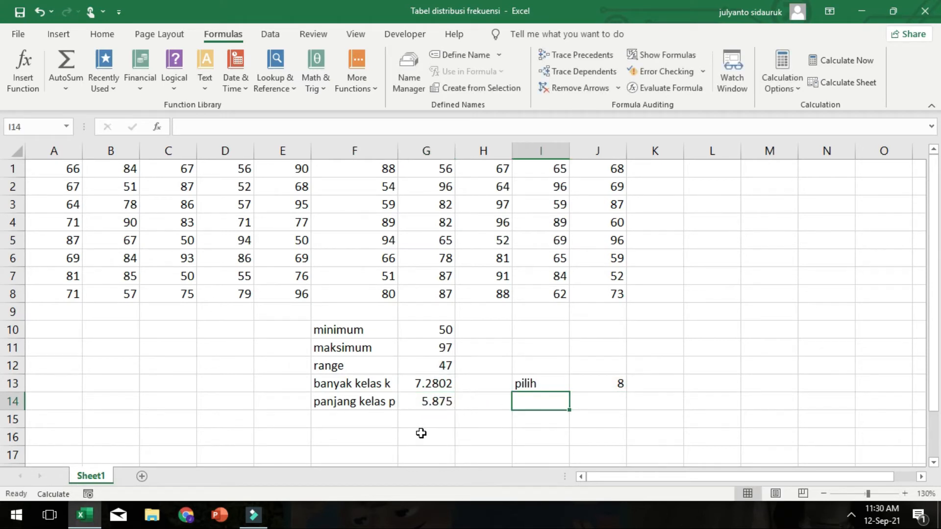
key(F2)
text(pilih)
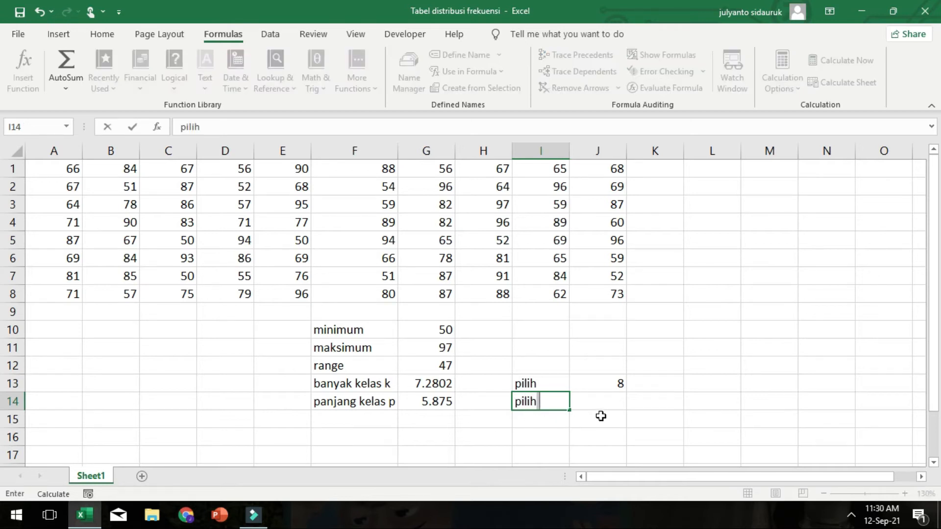
click(598, 402)
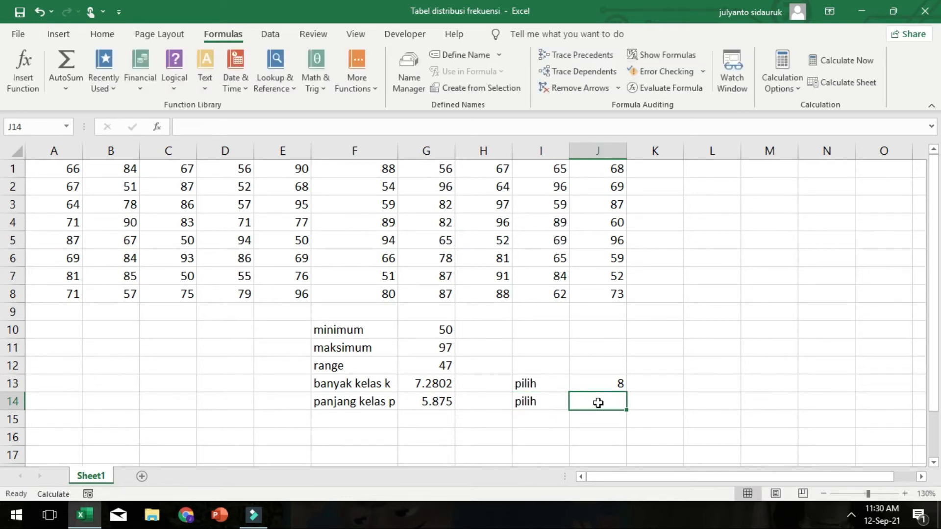
text(6)
key(Return)
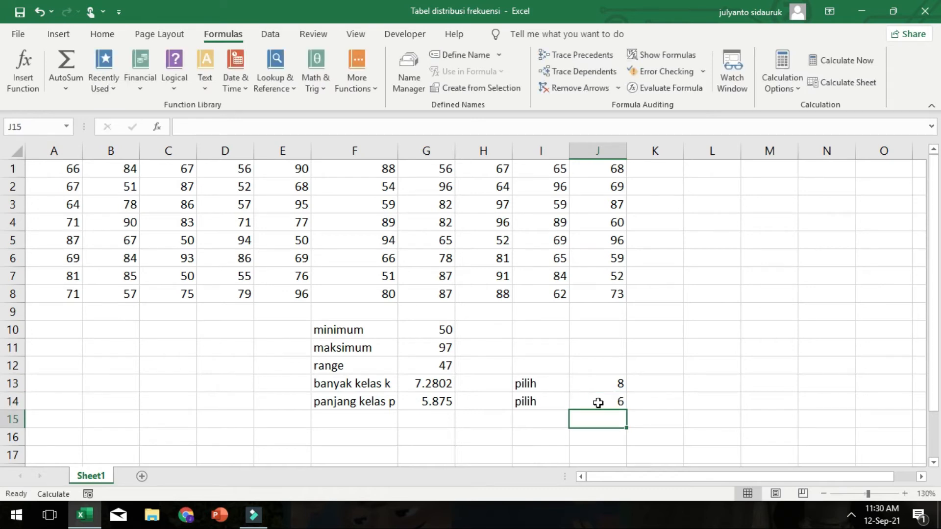
- Create the frequency table header by merging and centering B12:C12 with the text "interval" and entering "f" in D12
drag(937, 326, 936, 346)
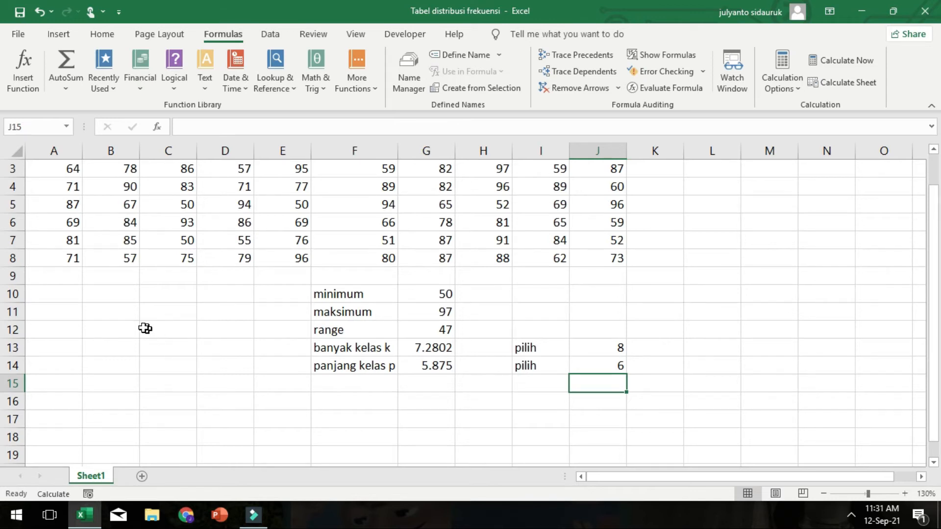
click(126, 327)
drag(126, 328, 162, 327)
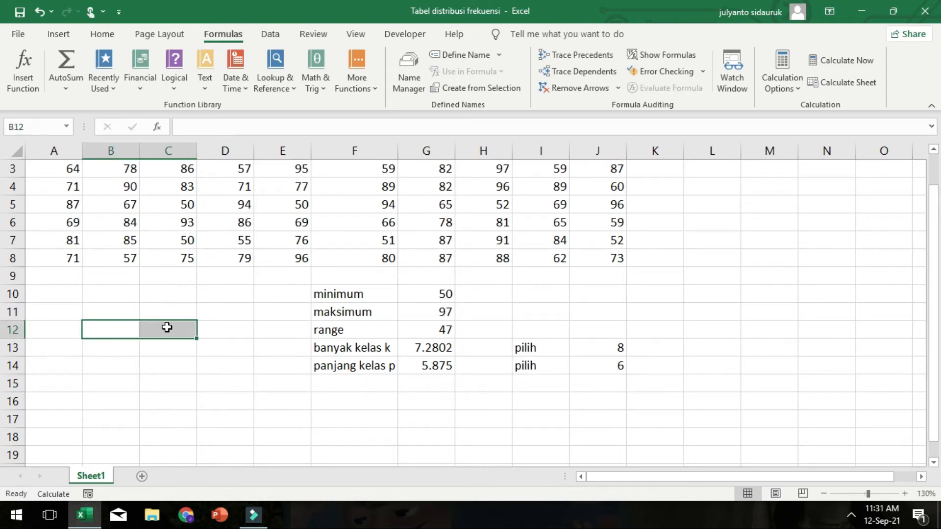
click(102, 34)
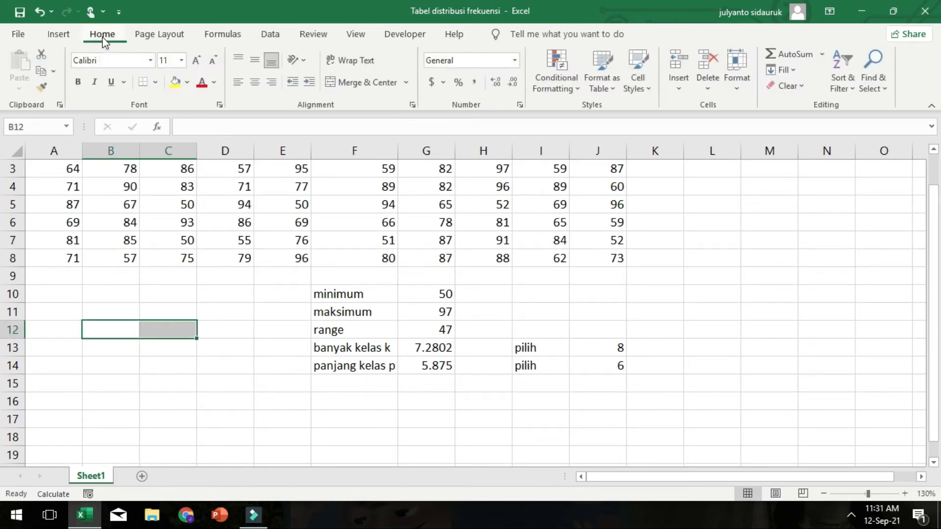
click(353, 78)
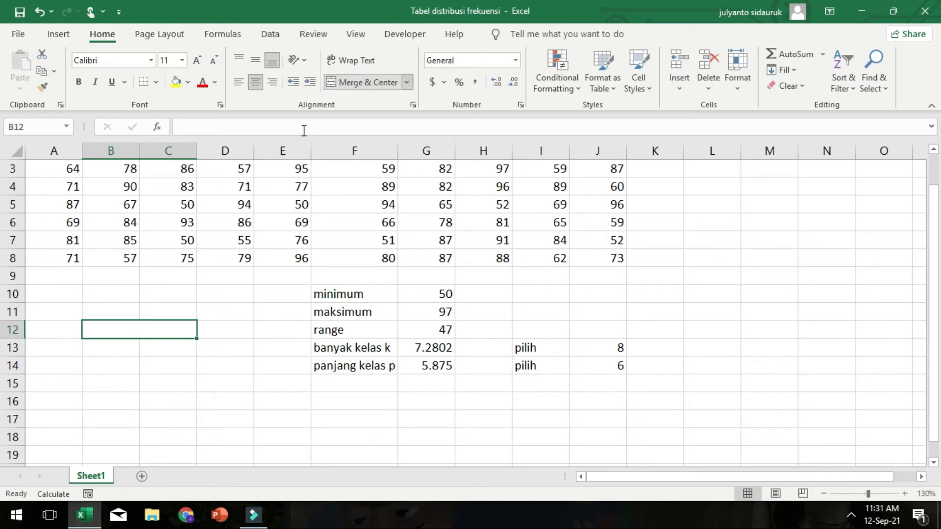
text(inter)
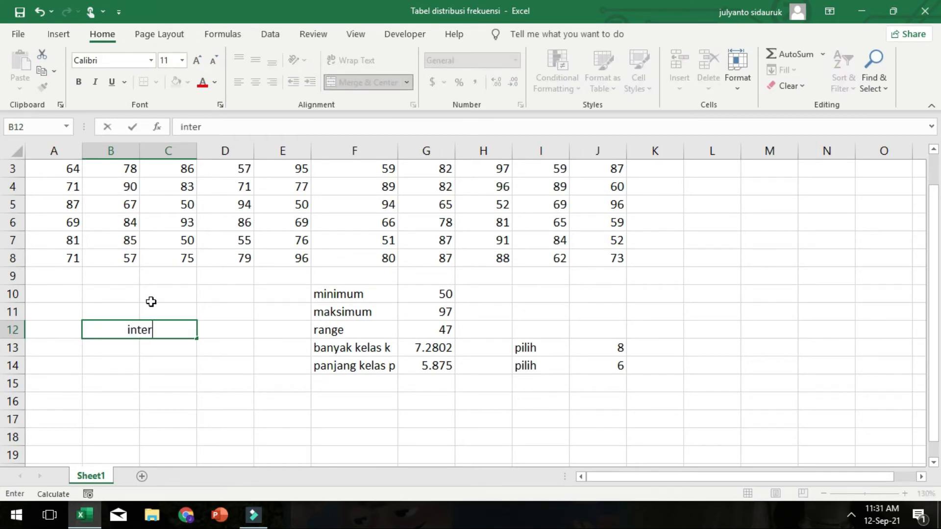
text(val)
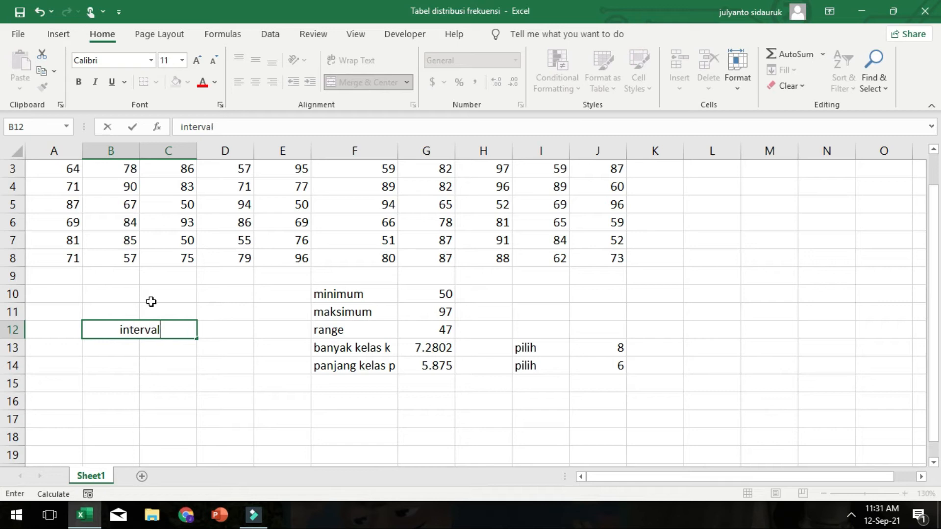
click(223, 333)
text(f)
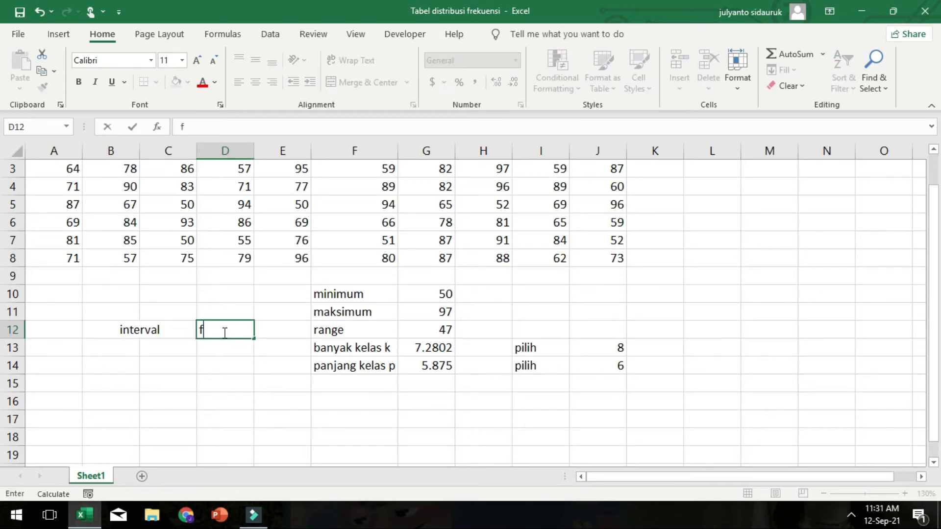
- Enter the limits of the first two class intervals, 50 and 55 in B13:C13 and 56 and 61 in B14:C14
click(122, 347)
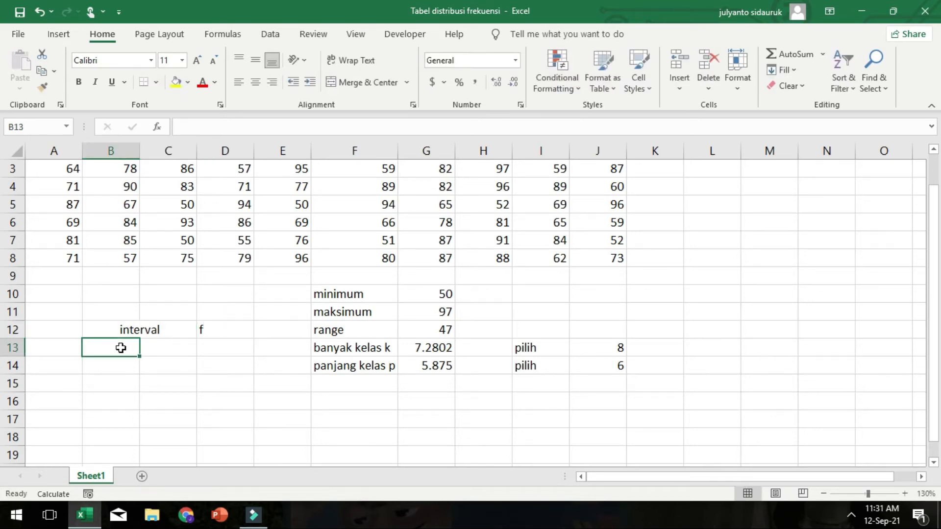
drag(934, 329, 934, 310)
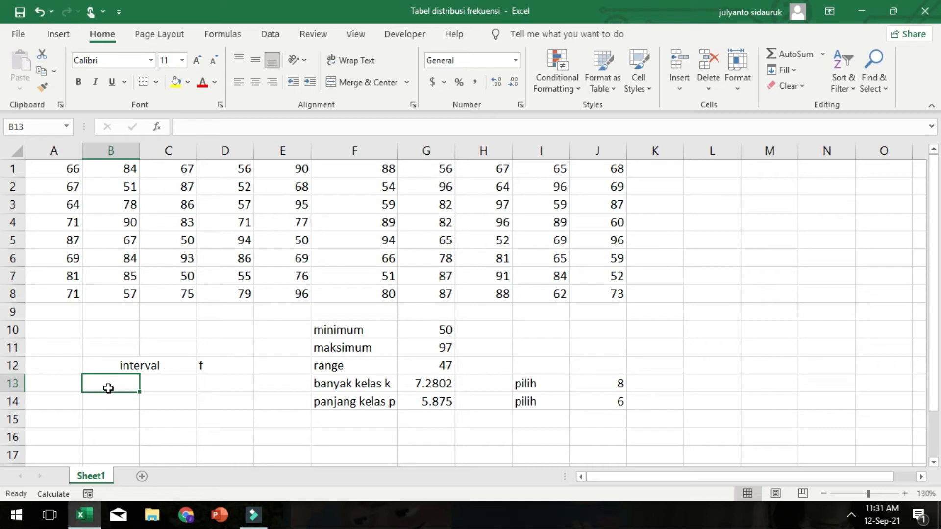
text(50)
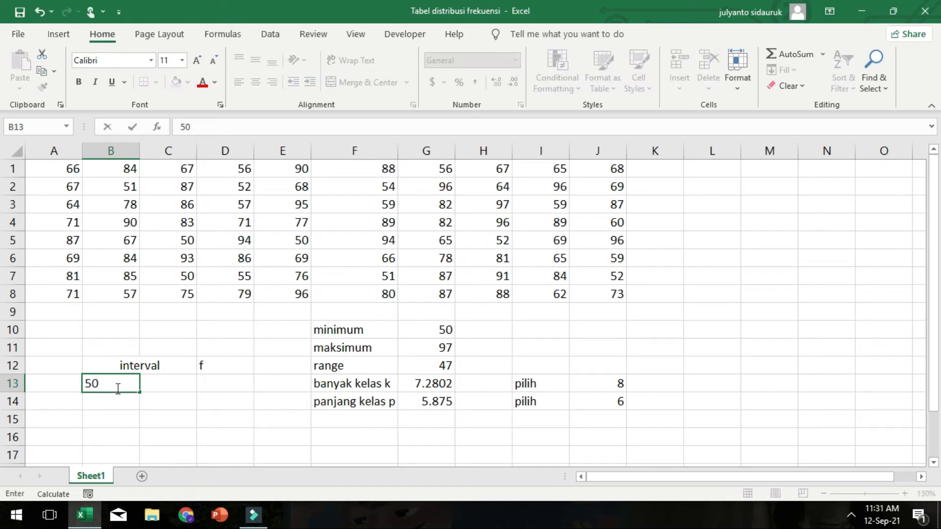
click(166, 383)
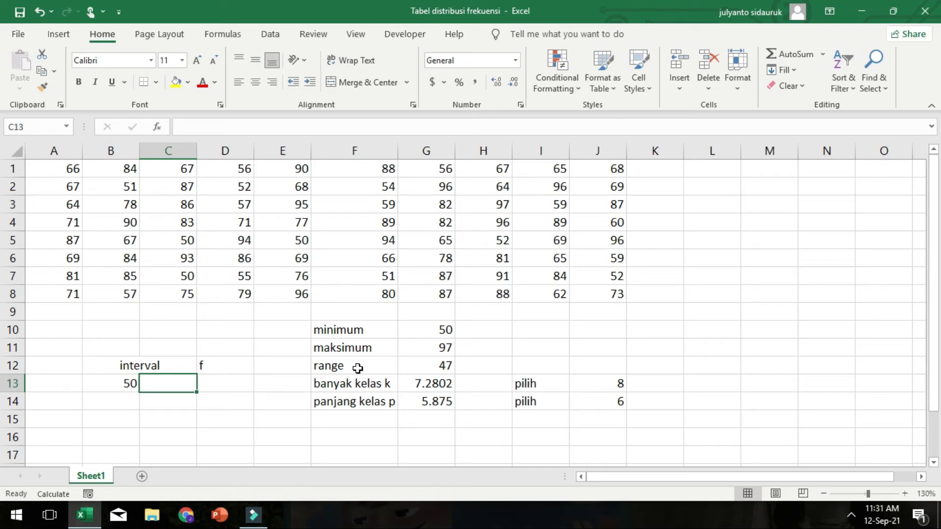
text(55)
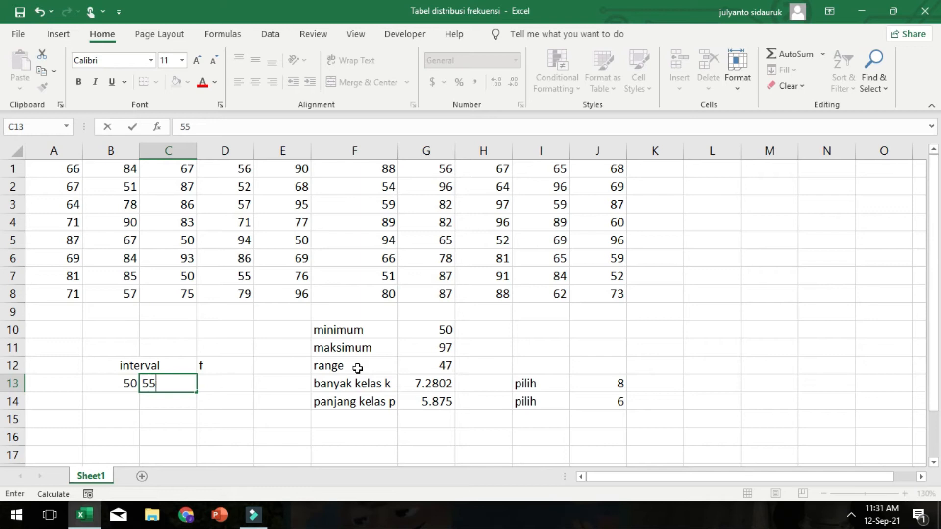
click(111, 401)
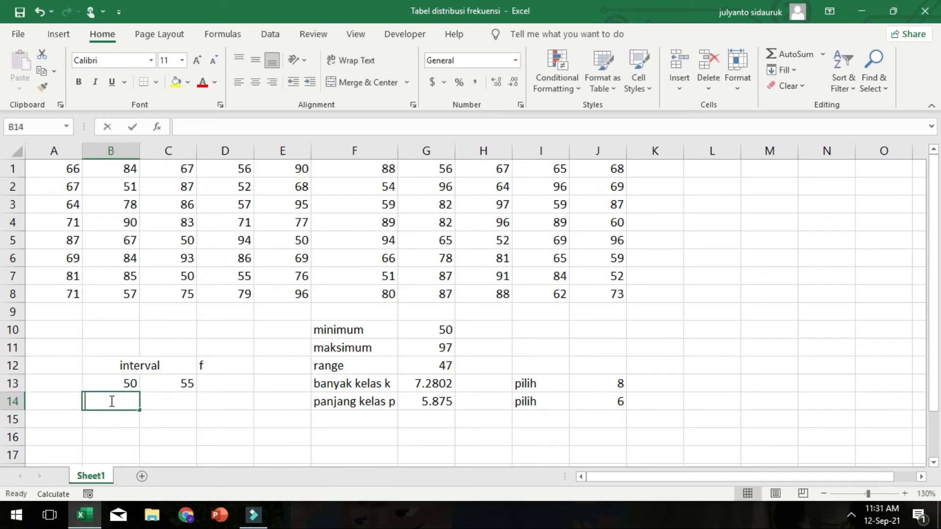
text(56)
click(176, 401)
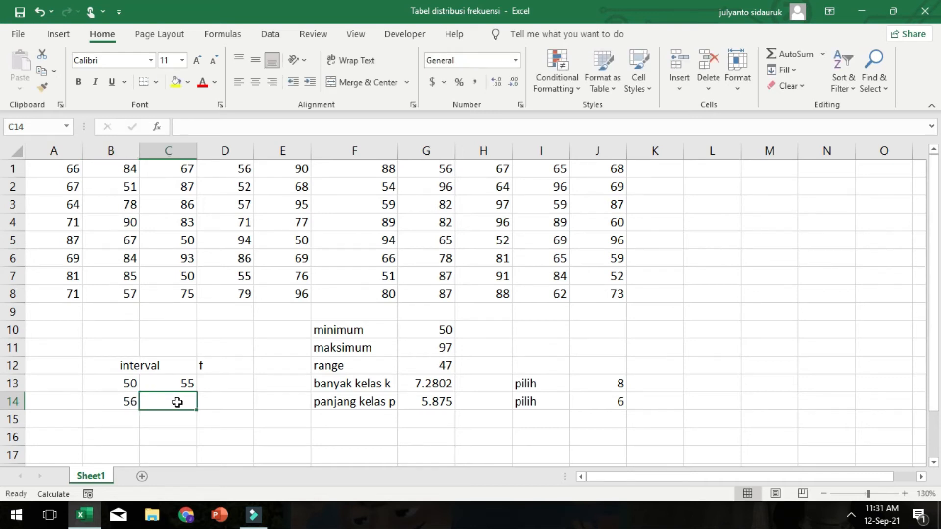
text(61)
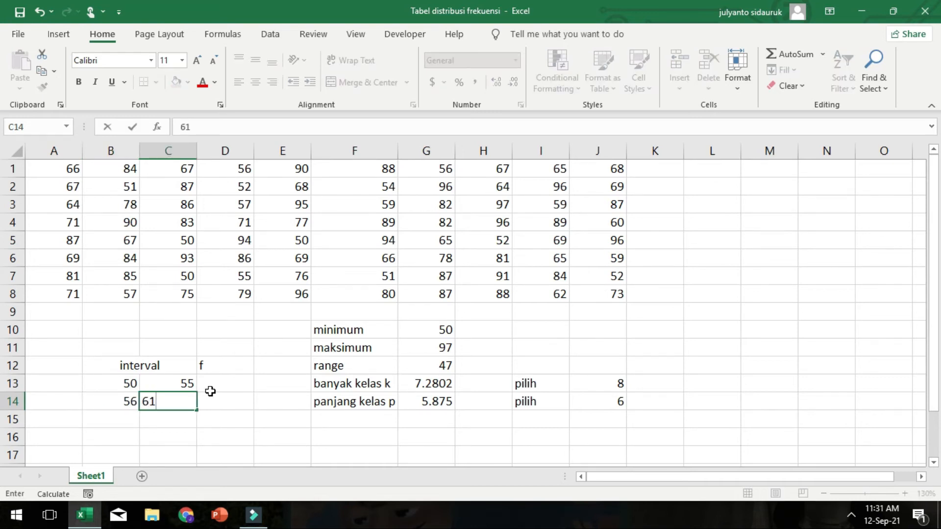
key(Return)
- Extend the class limits in B13:C14 down through row 20 as a continuing series to complete all eight intervals
drag(111, 381, 164, 399)
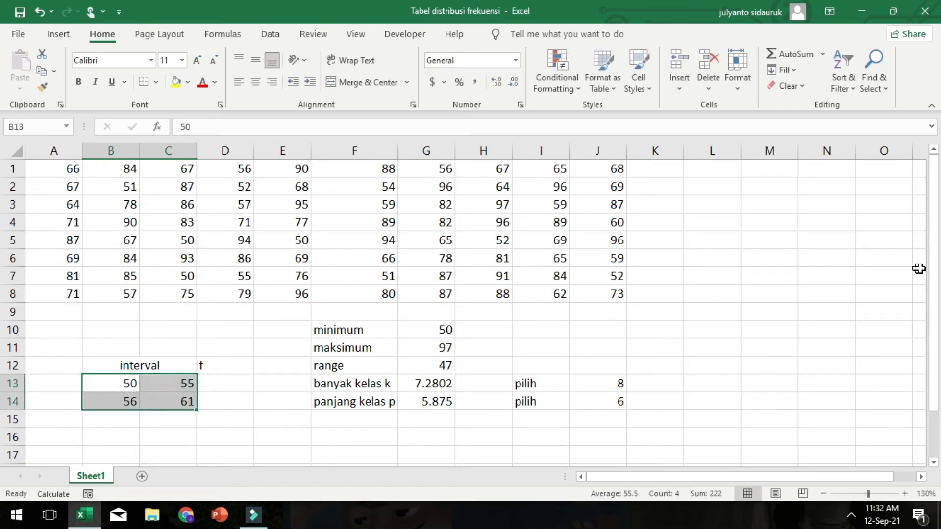
drag(934, 272, 936, 384)
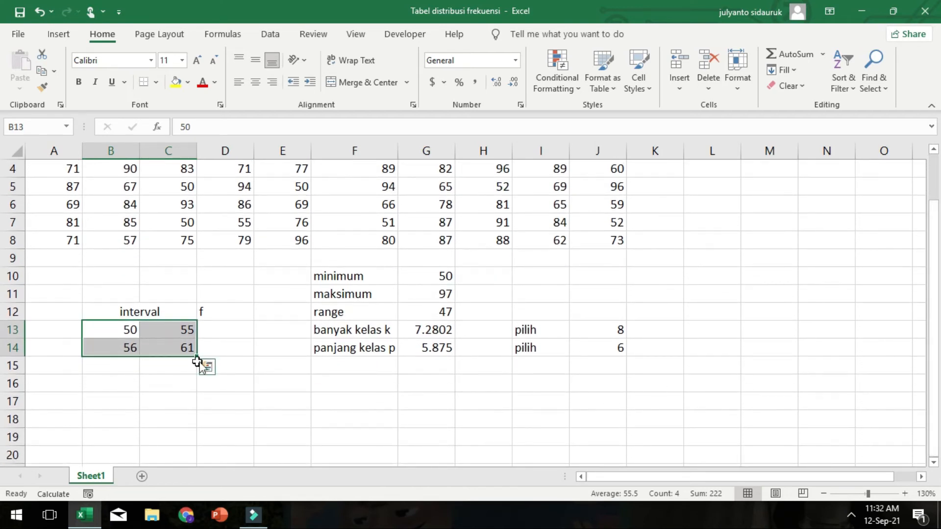
drag(196, 358, 195, 458)
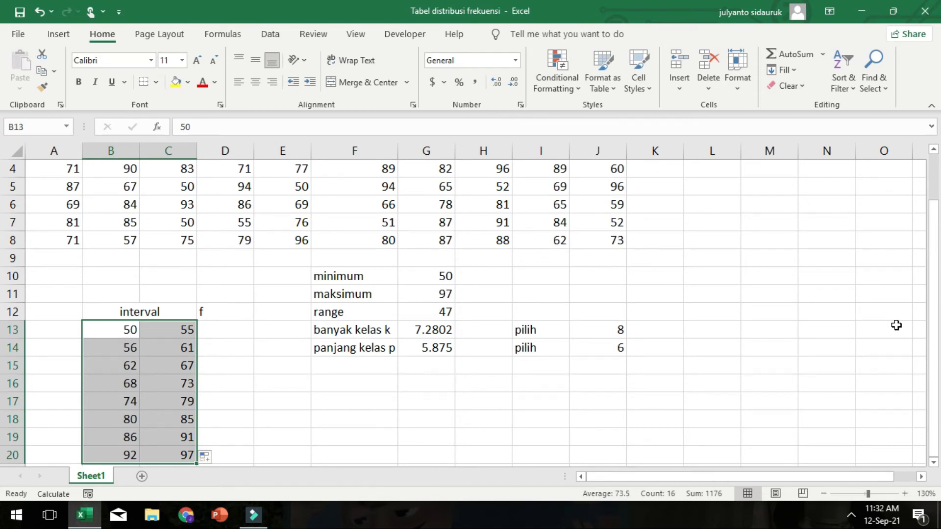
right_click(932, 340)
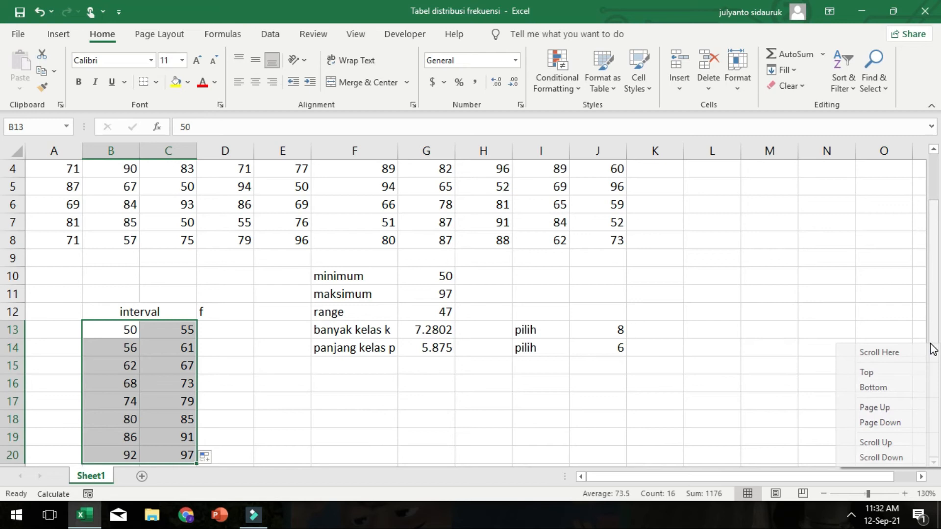
- Calculate the class frequencies in D13:D20 with the array formula =FREQUENCY(A1:J8,C13:C20)
click(223, 325)
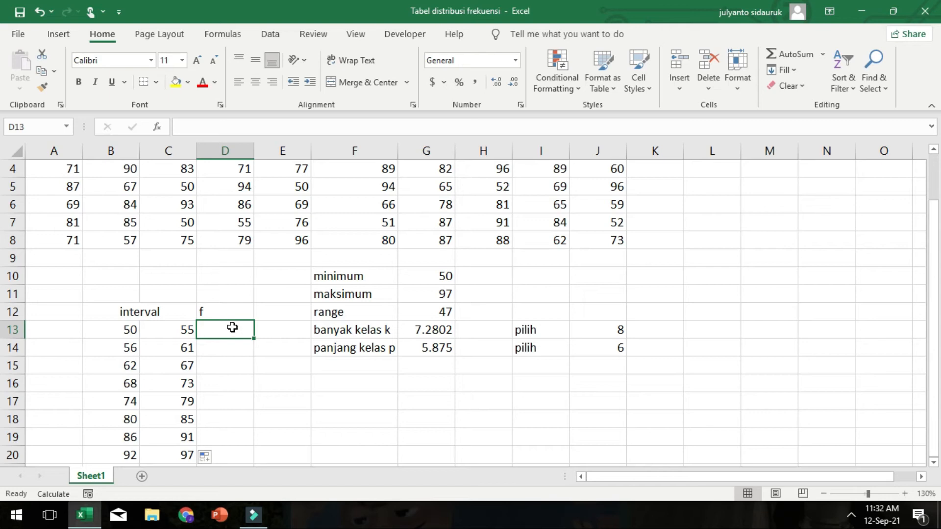
drag(231, 328, 233, 449)
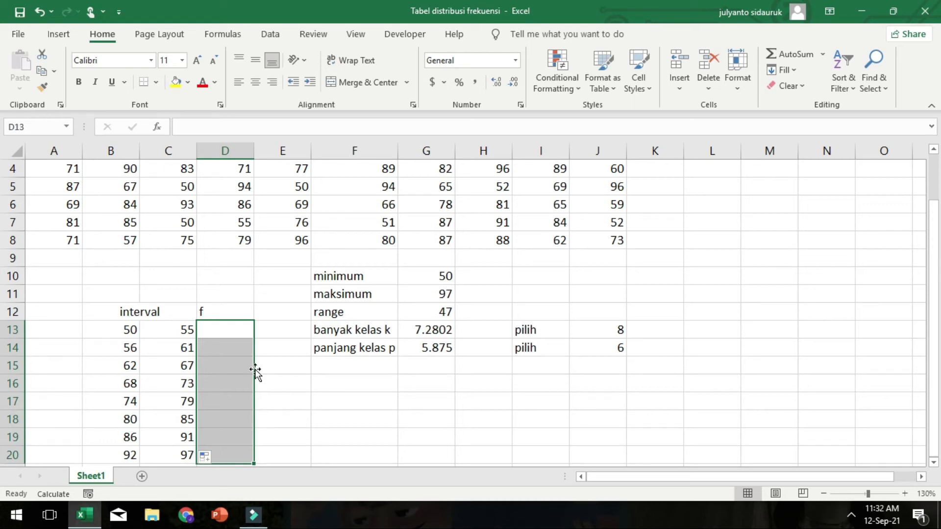
text(=)
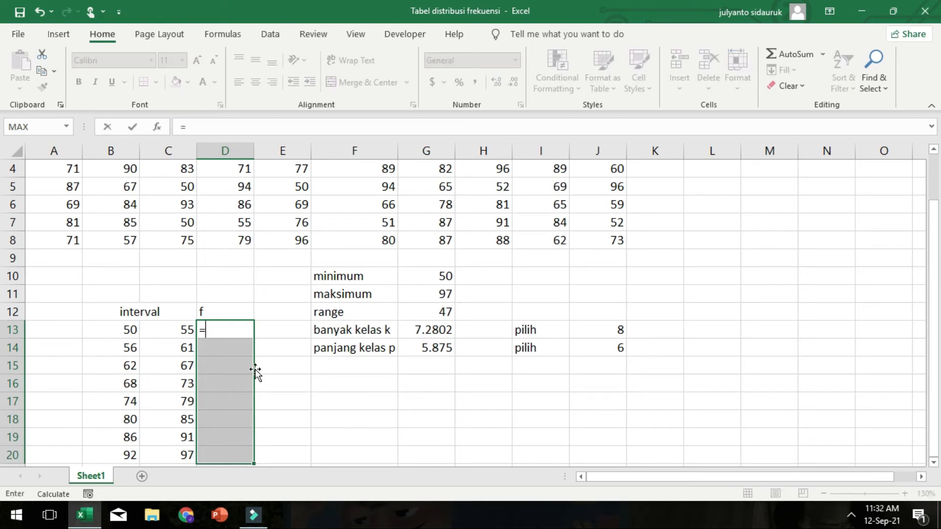
text(fre)
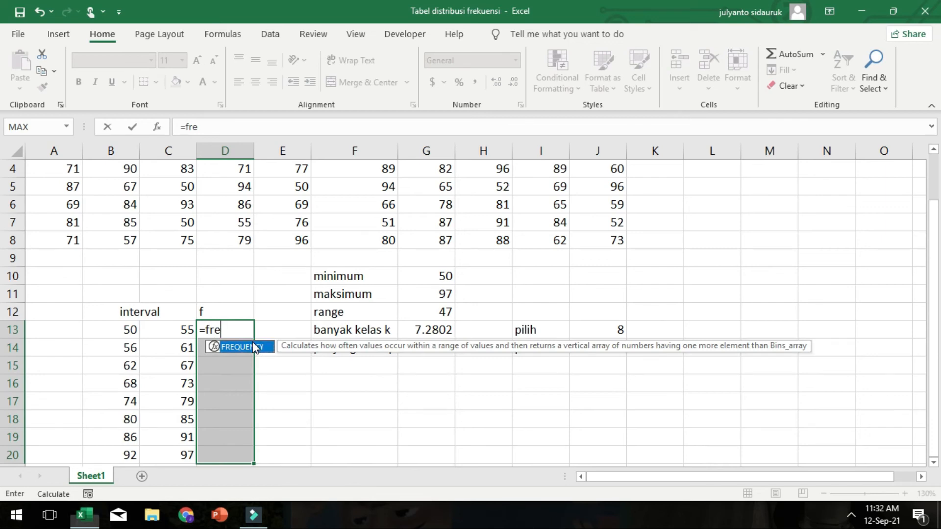
double_click(252, 342)
drag(932, 346, 935, 284)
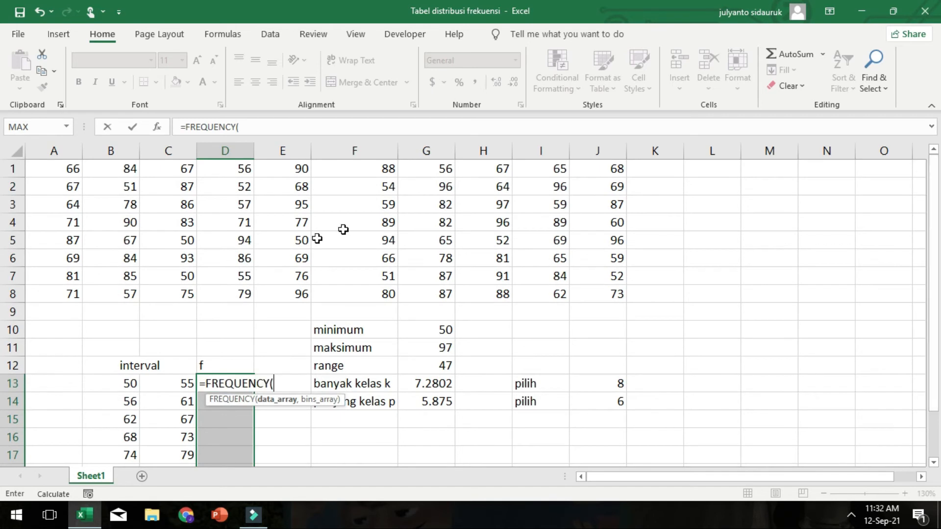
drag(53, 167, 602, 291)
drag(935, 299, 938, 337)
text(,)
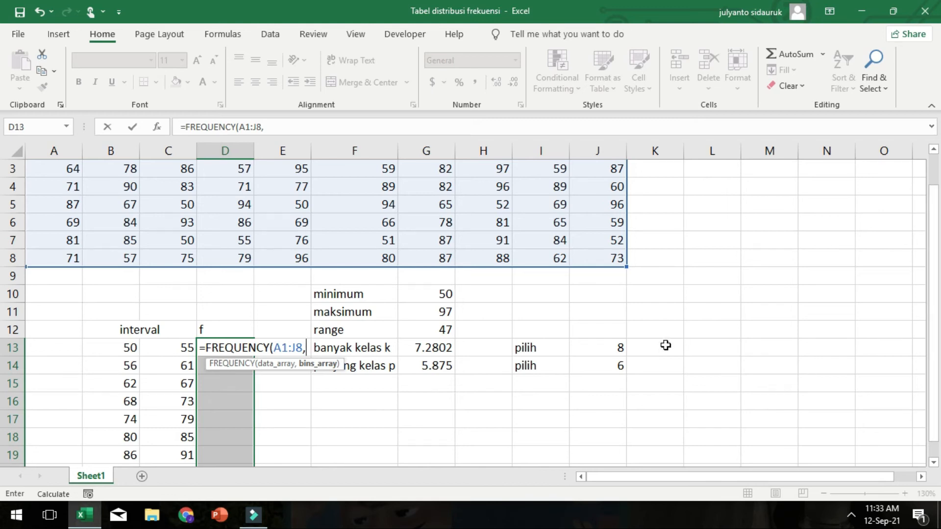
drag(937, 312, 937, 326)
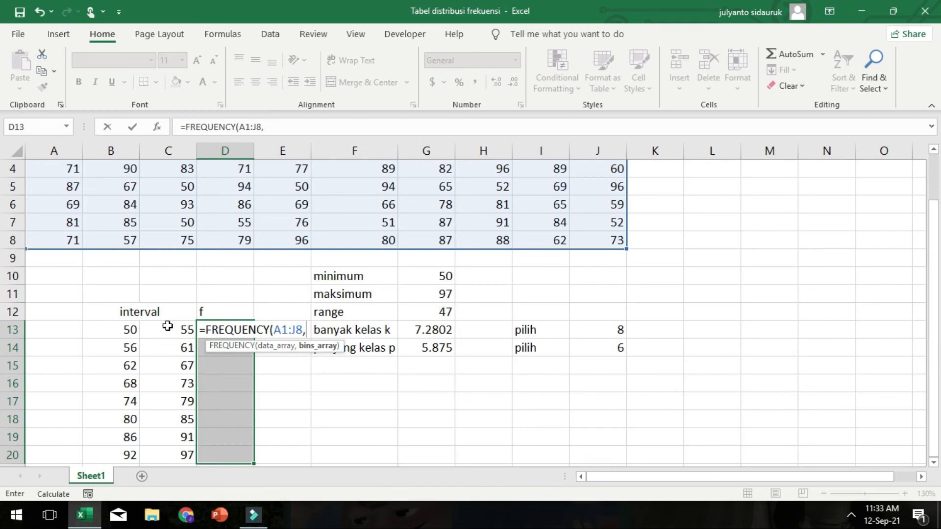
drag(168, 327, 173, 452)
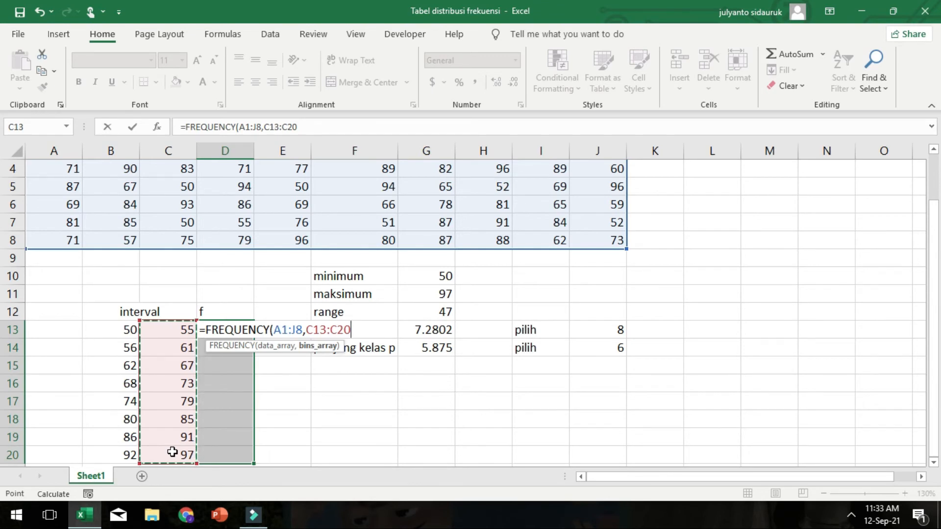
key(ctrl+shift+Return)
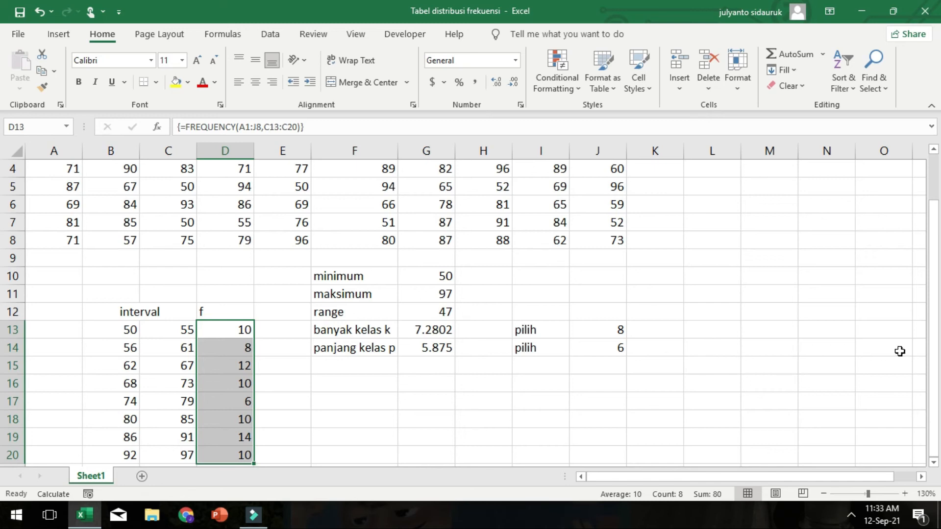
- Total the frequencies in D22 with a SUM formula over D13:D20
drag(936, 364, 937, 378)
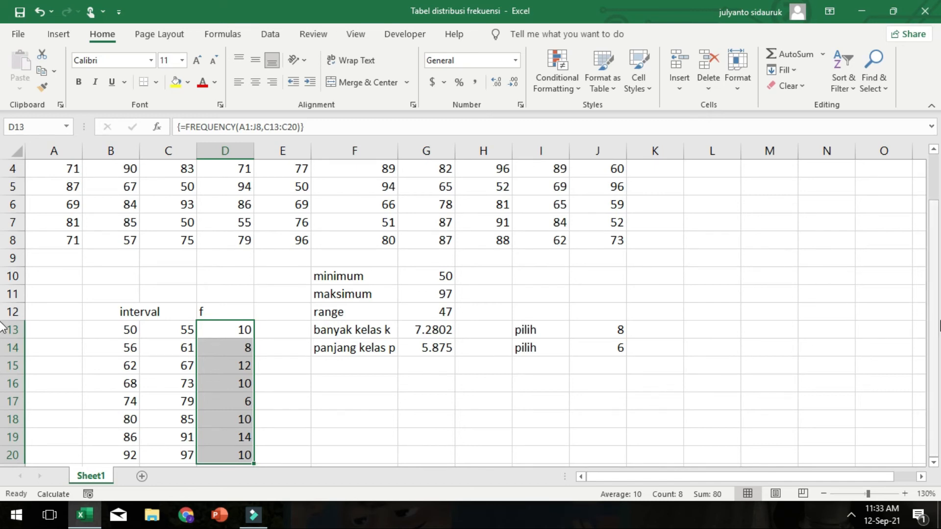
click(227, 458)
key(Down)
key(Down)
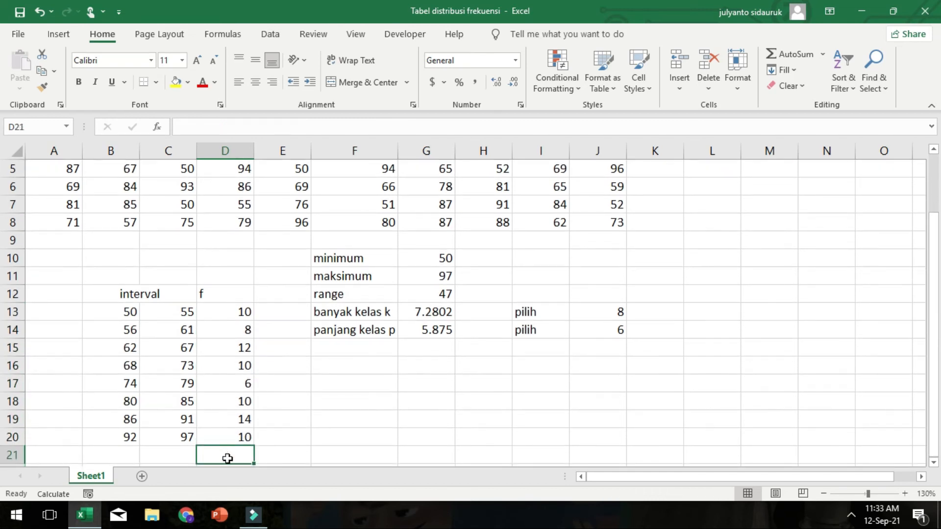
click(182, 459)
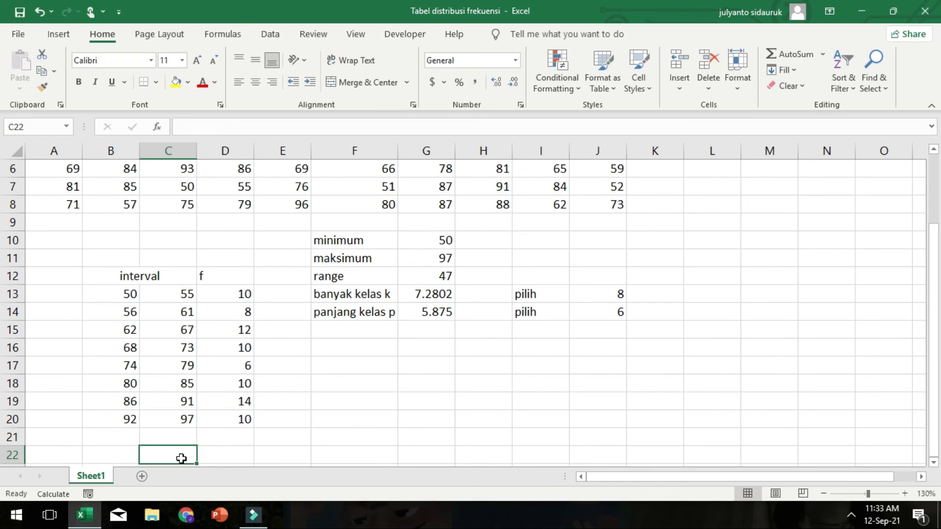
click(210, 456)
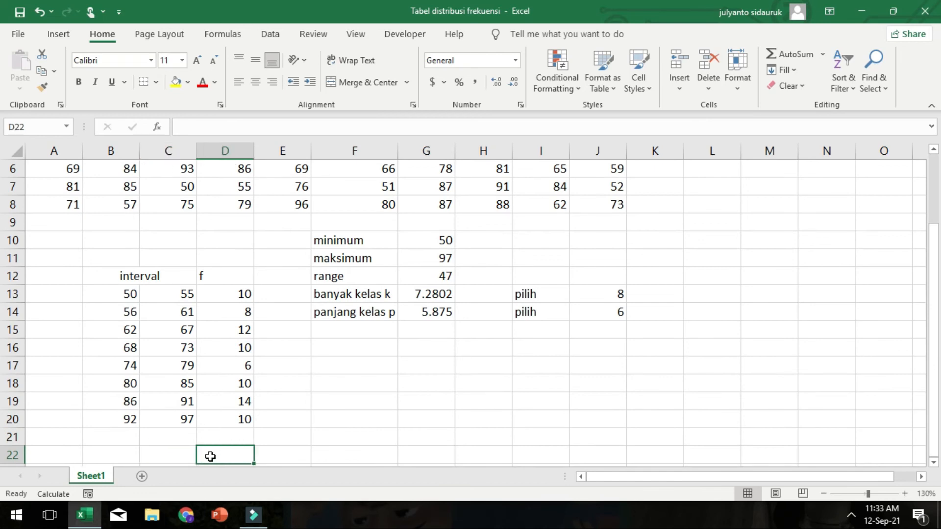
text(=sum()
drag(226, 292, 230, 418)
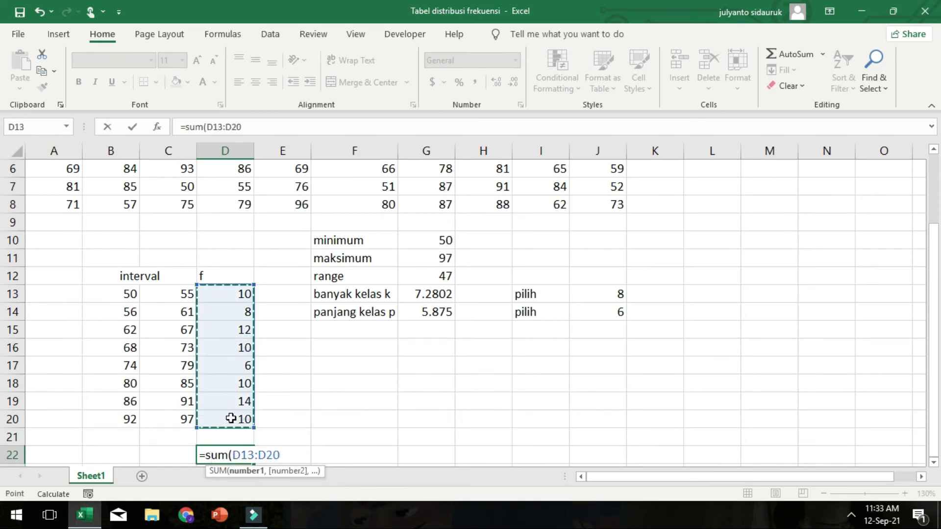
key(Return)
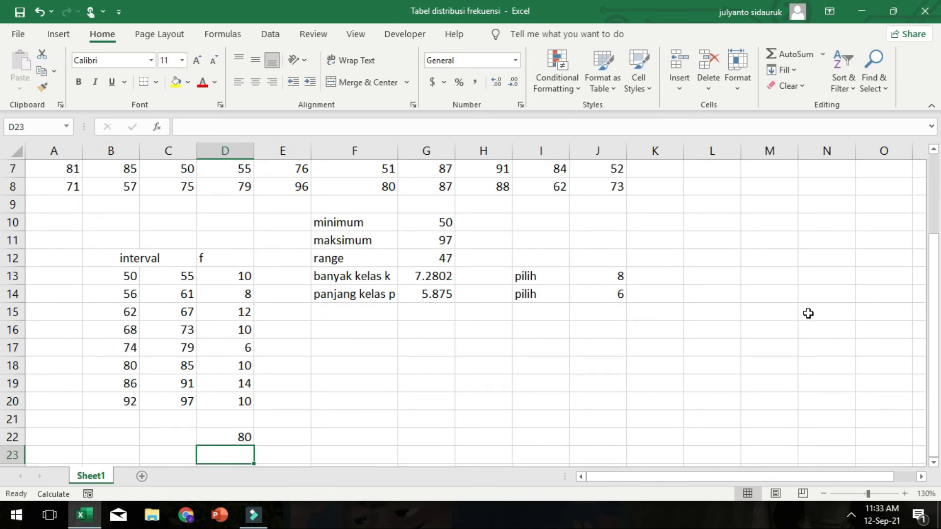
- Set up a conditional formatting rule on A1:J8 for only cells whose value is between 50 and 55
drag(934, 341, 937, 287)
scroll(937, 288, down, 1)
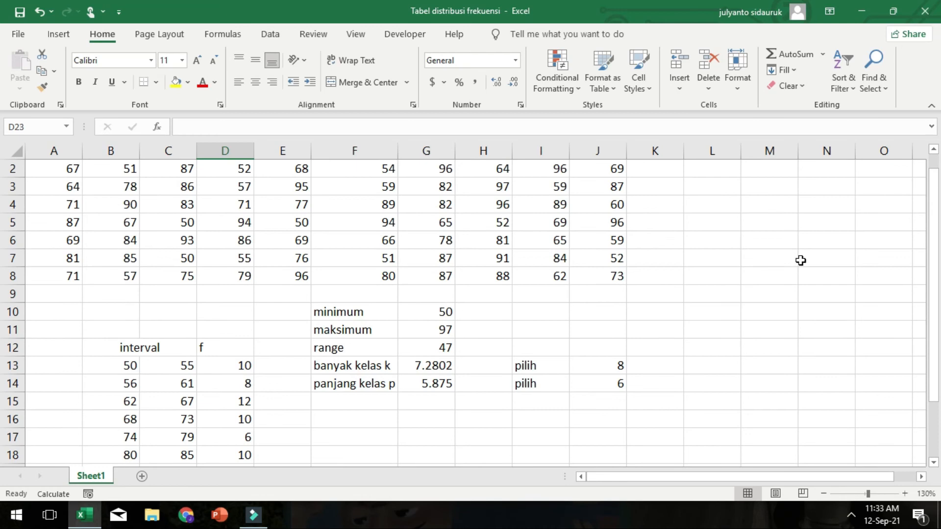
drag(933, 317, 934, 283)
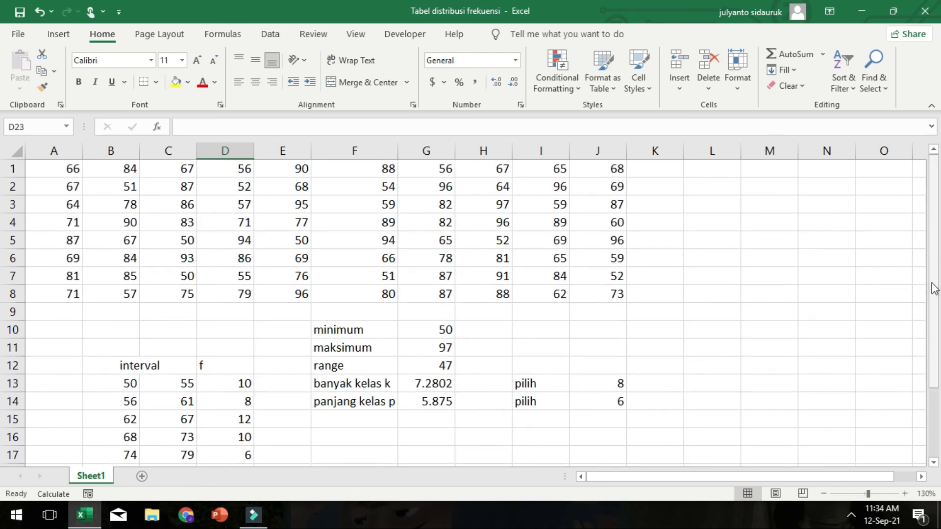
drag(54, 171, 388, 258)
drag(489, 260, 589, 290)
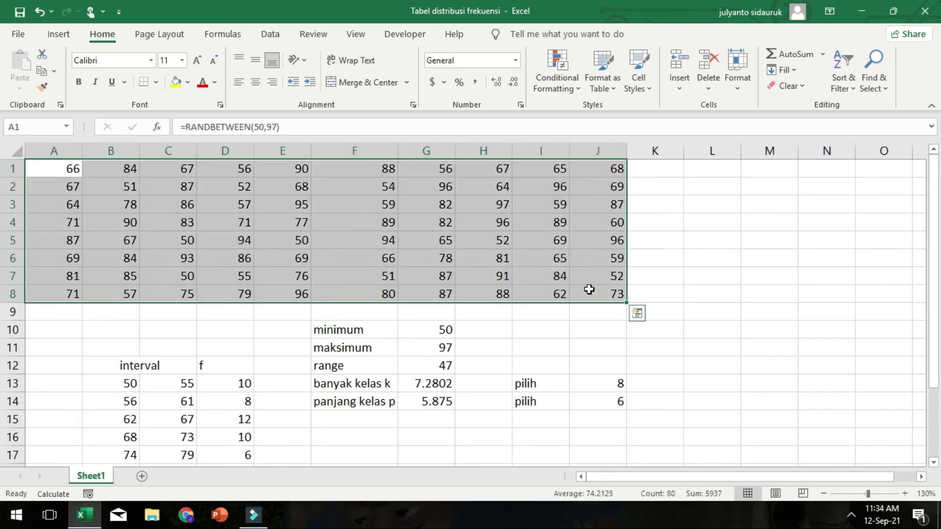
click(556, 65)
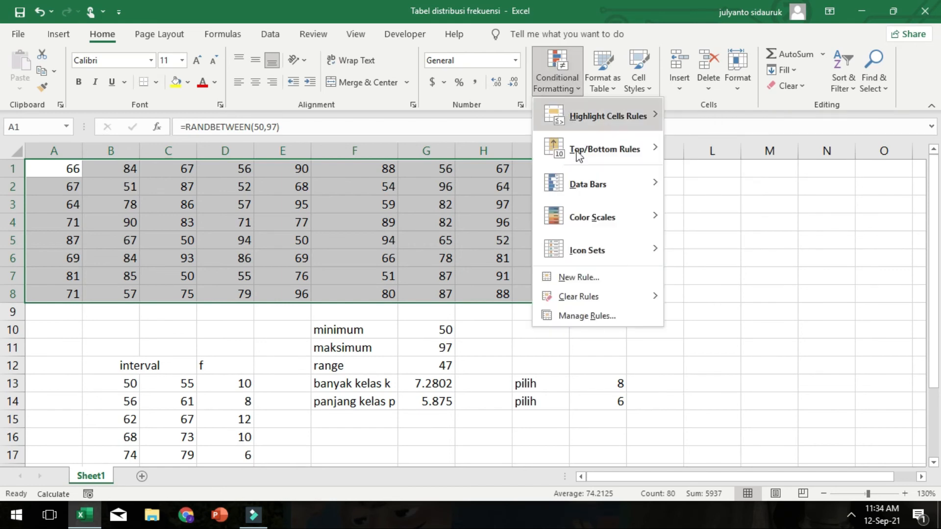
click(571, 277)
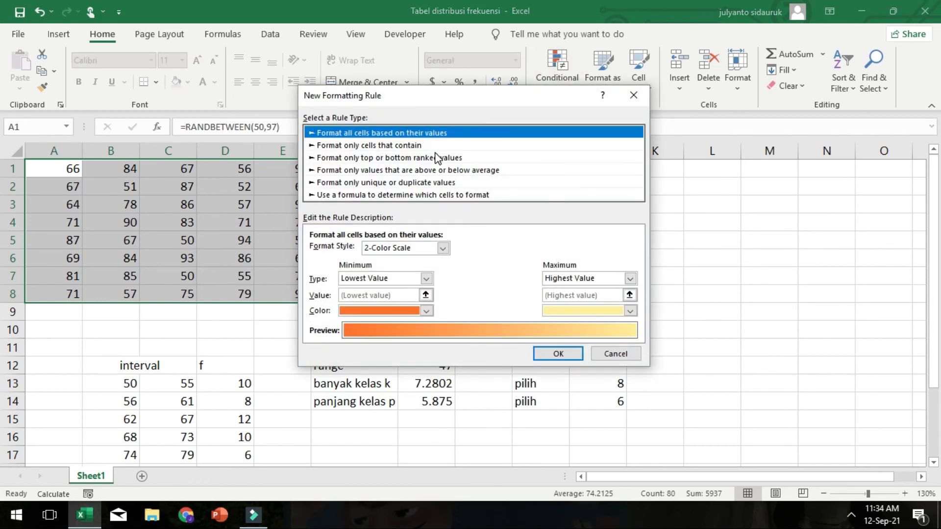
click(417, 145)
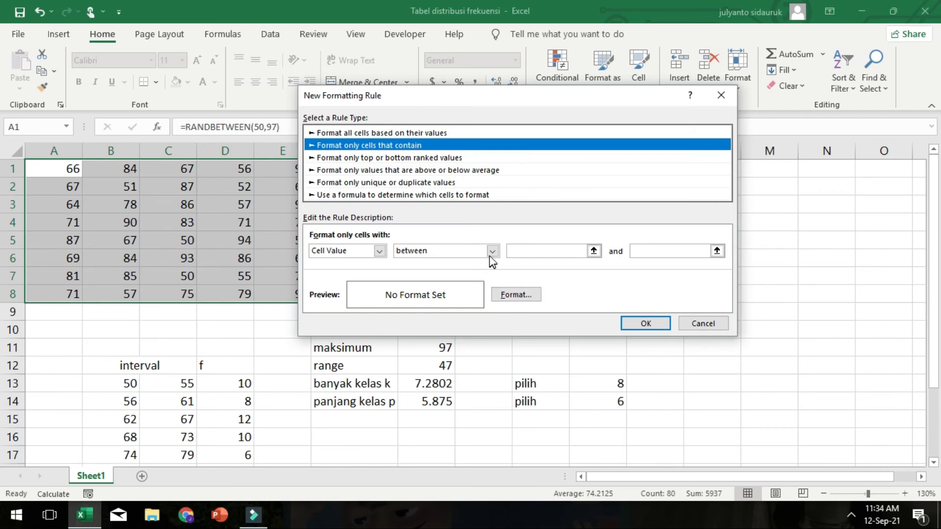
click(563, 253)
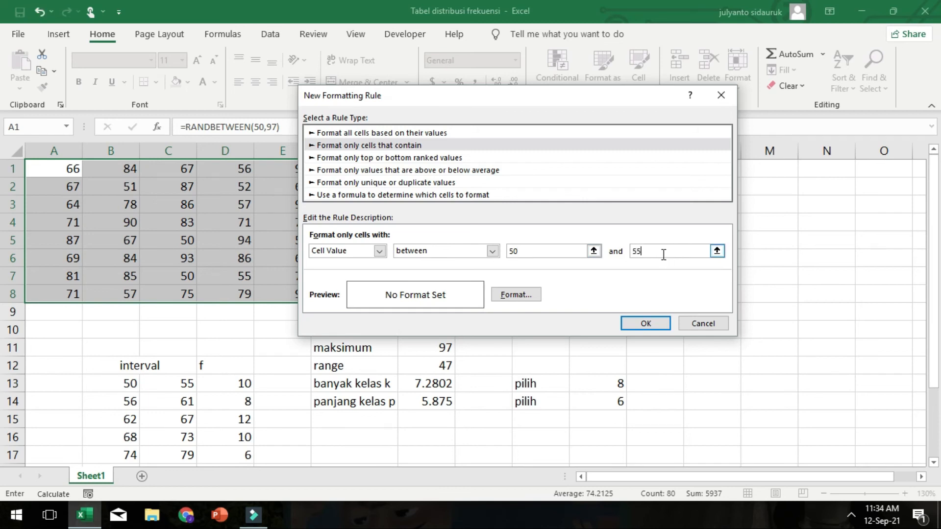
- Give the 50 to 55 rule a light green fill and apply it to the data
click(512, 295)
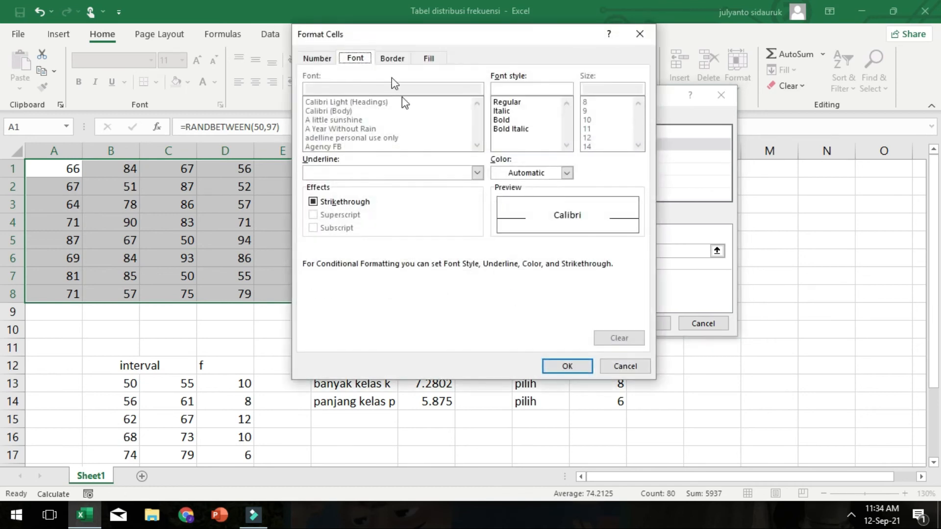
click(429, 59)
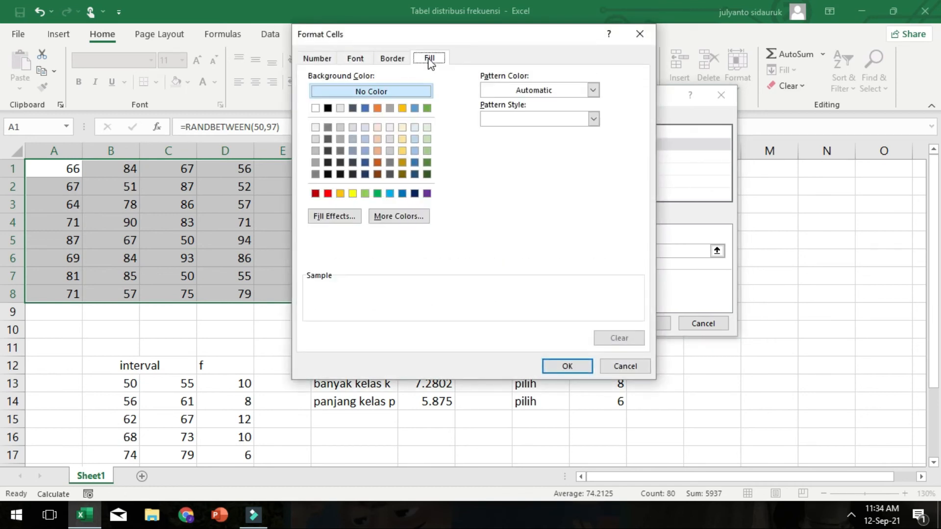
click(365, 194)
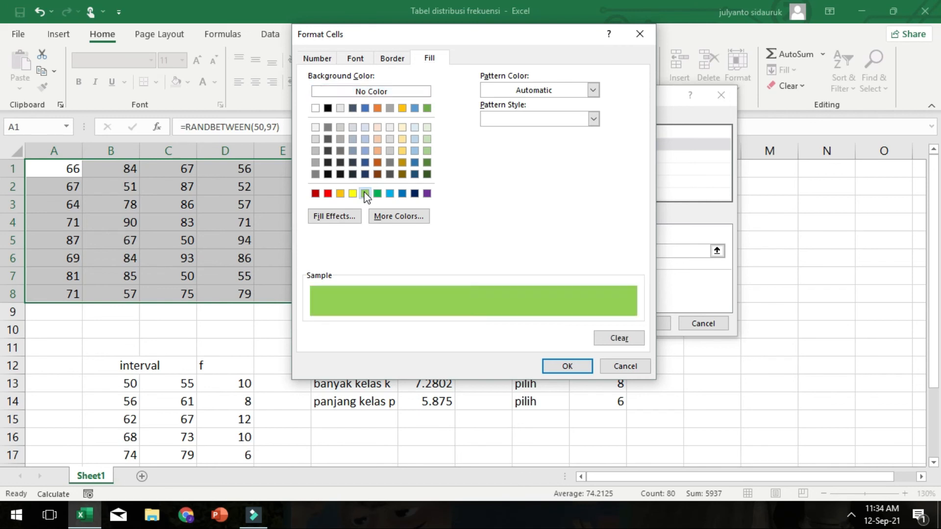
click(549, 367)
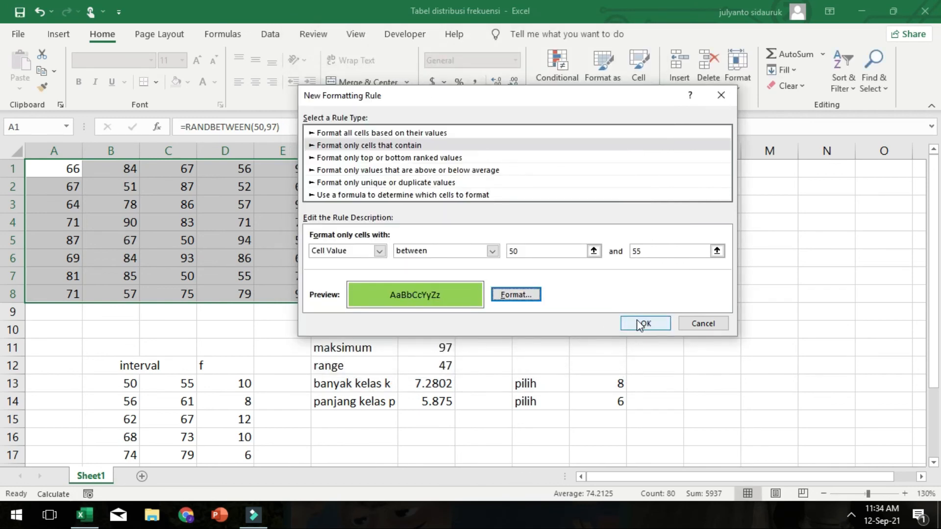
click(639, 324)
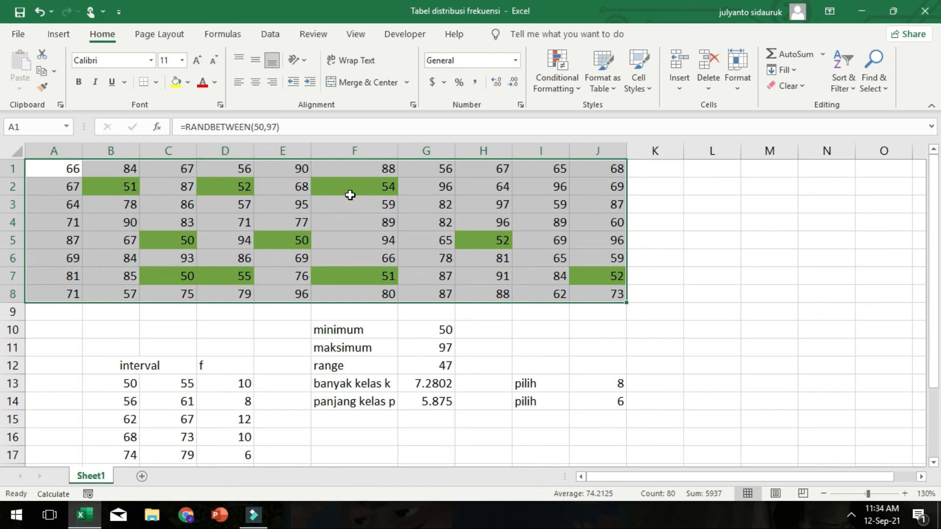
- Set up another conditional formatting rule on A1:J8 for only cells whose value is between 74 and 79
mouse_move(500, 214)
drag(934, 316, 938, 353)
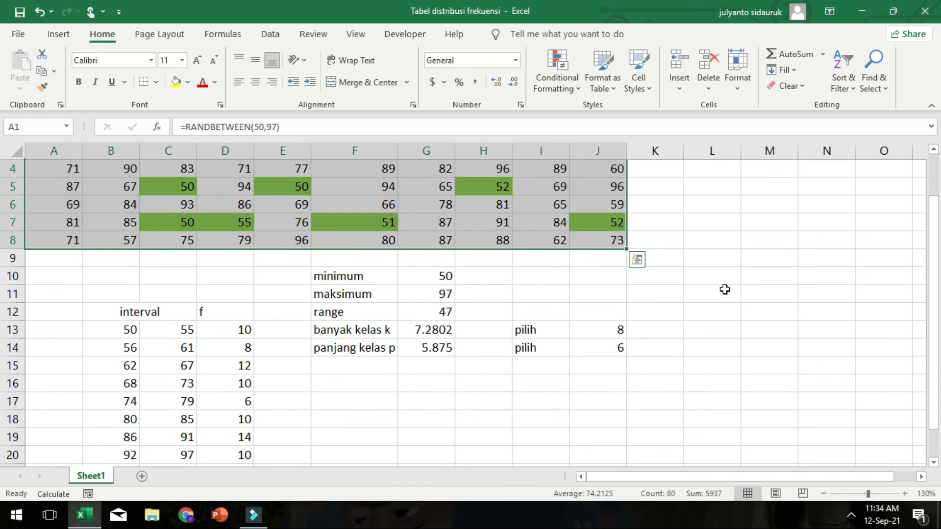
drag(938, 356, 938, 314)
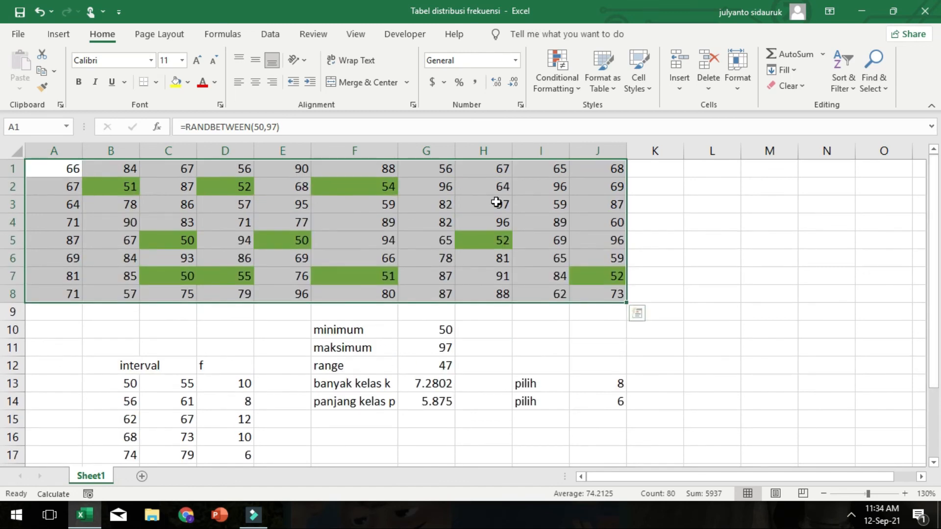
drag(73, 168, 593, 294)
click(556, 71)
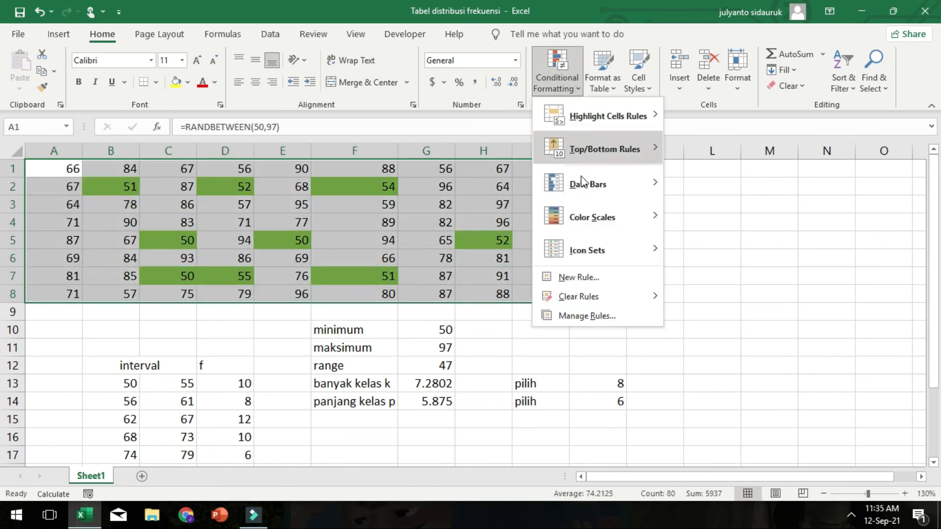
click(590, 276)
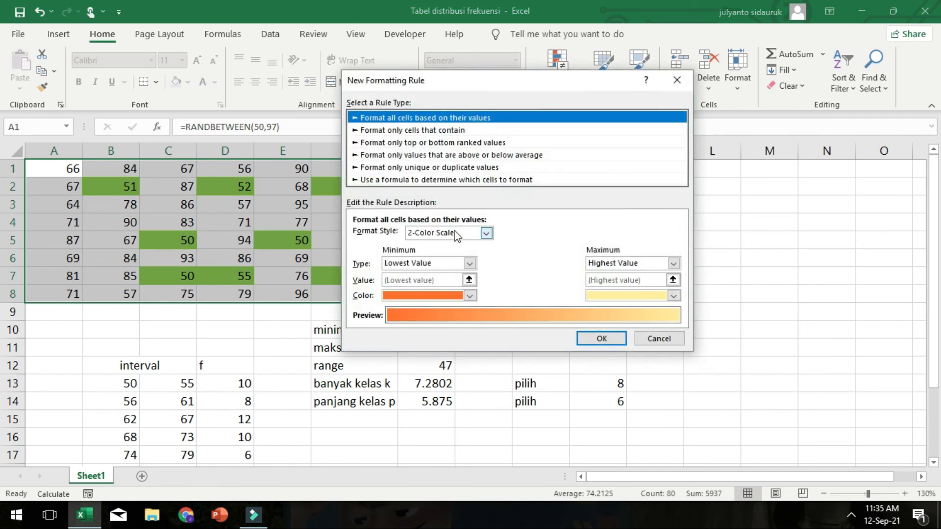
click(433, 132)
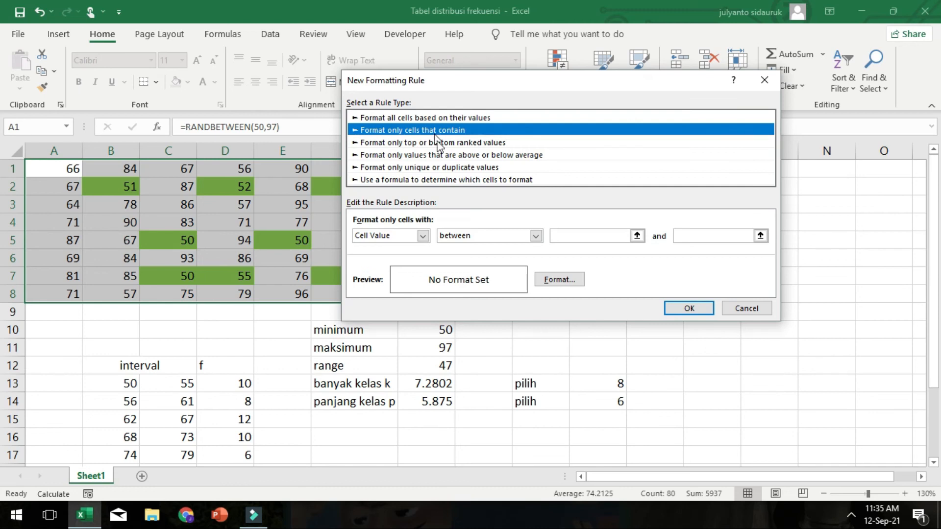
click(578, 238)
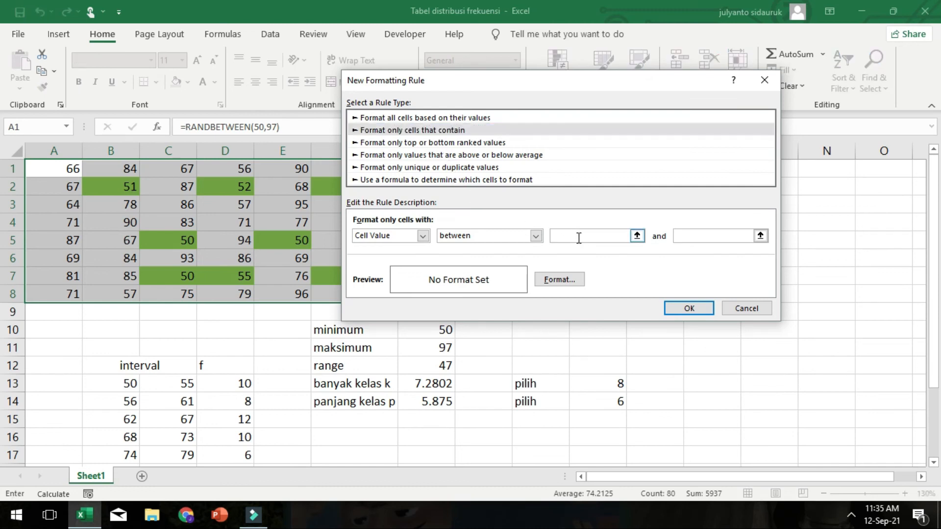
click(689, 234)
- Give the 74 to 79 rule a red fill and apply it to the data
click(559, 278)
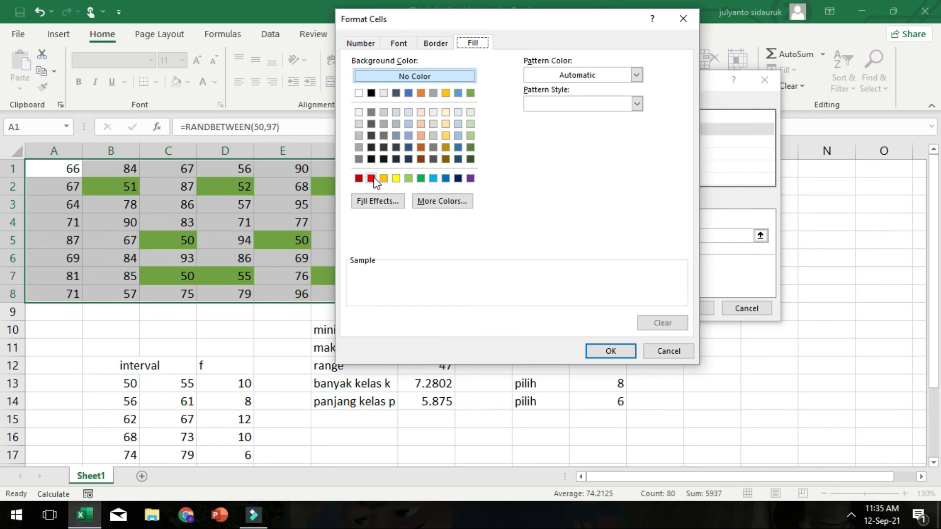
click(372, 179)
click(620, 355)
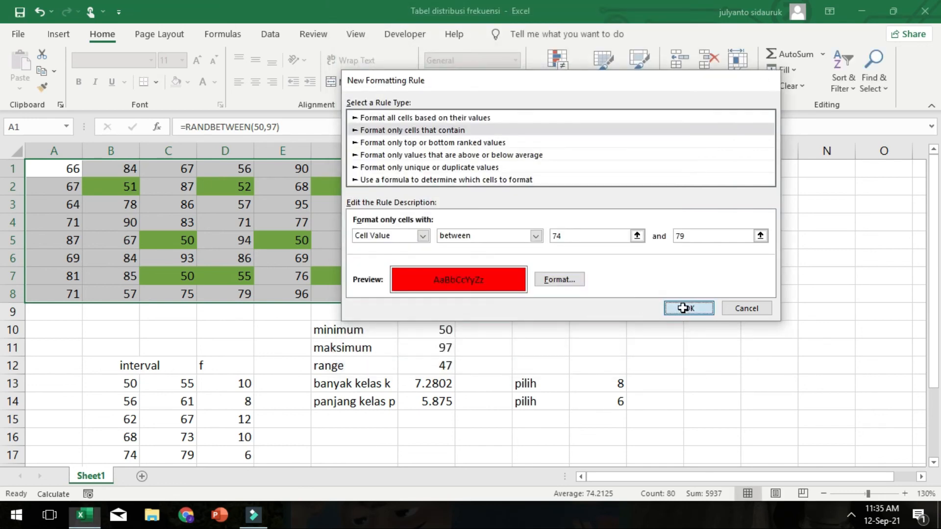
click(688, 309)
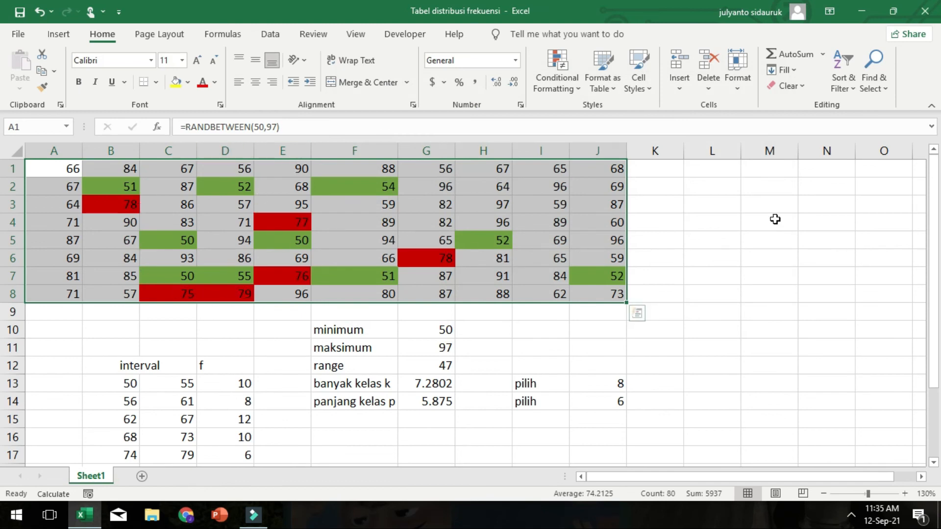
drag(934, 216, 934, 269)
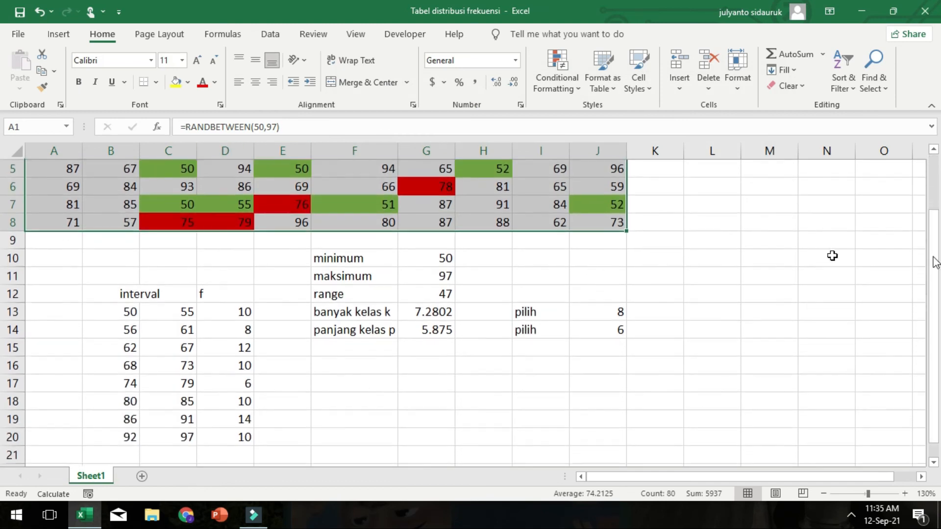